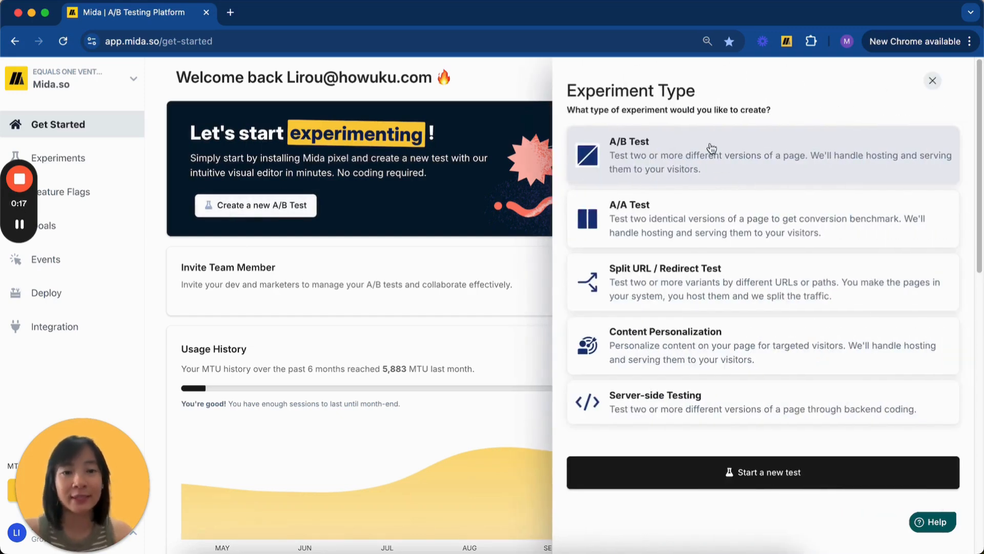
Choose A/B Test as the experiment type and start a new test.
{"action": "left_click", "coordinate": [637, 466]}
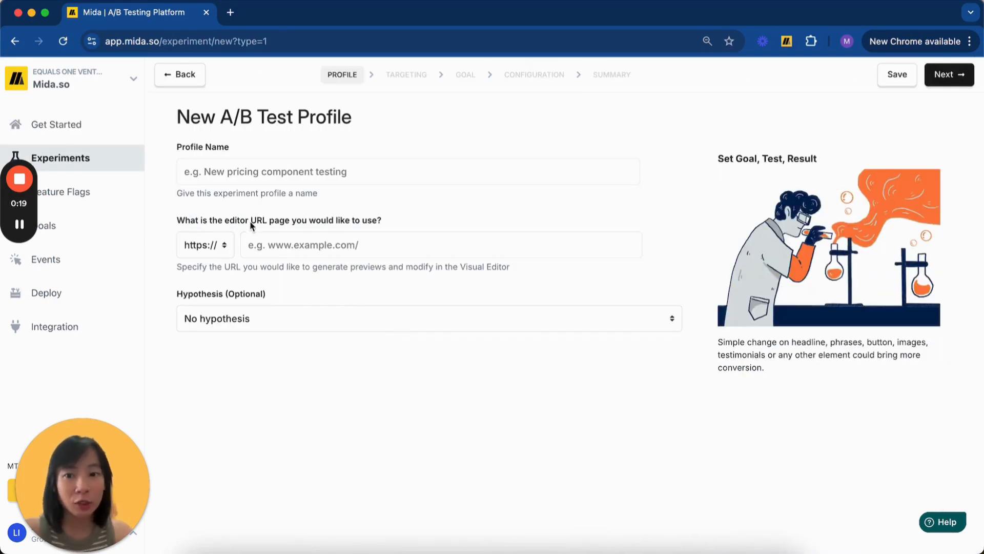
{"action": "left_click_drag", "start_coordinate": [249, 220], "coordinate": [226, 224]}
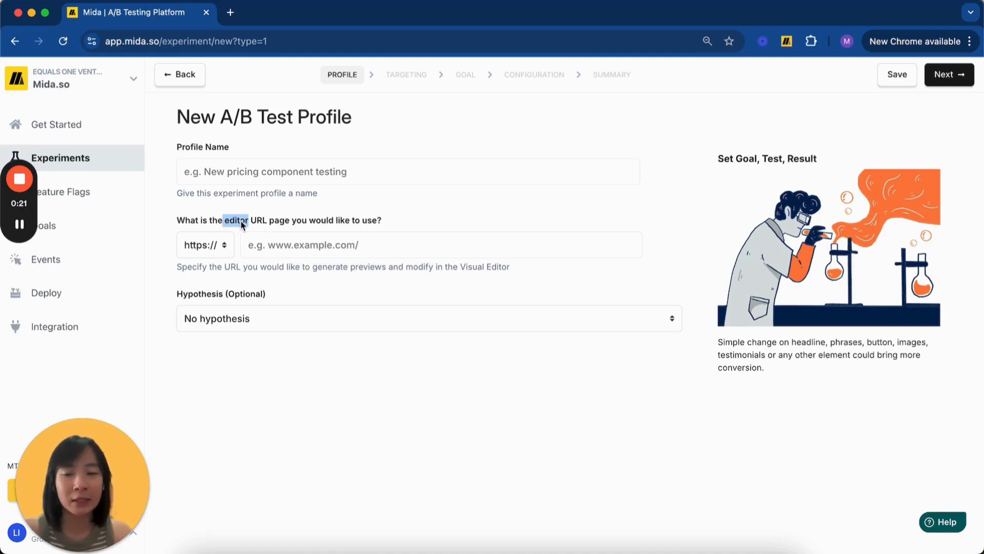
{"action": "left_click", "coordinate": [263, 223]}
{"action": "left_click_drag", "start_coordinate": [274, 221], "coordinate": [232, 221]}
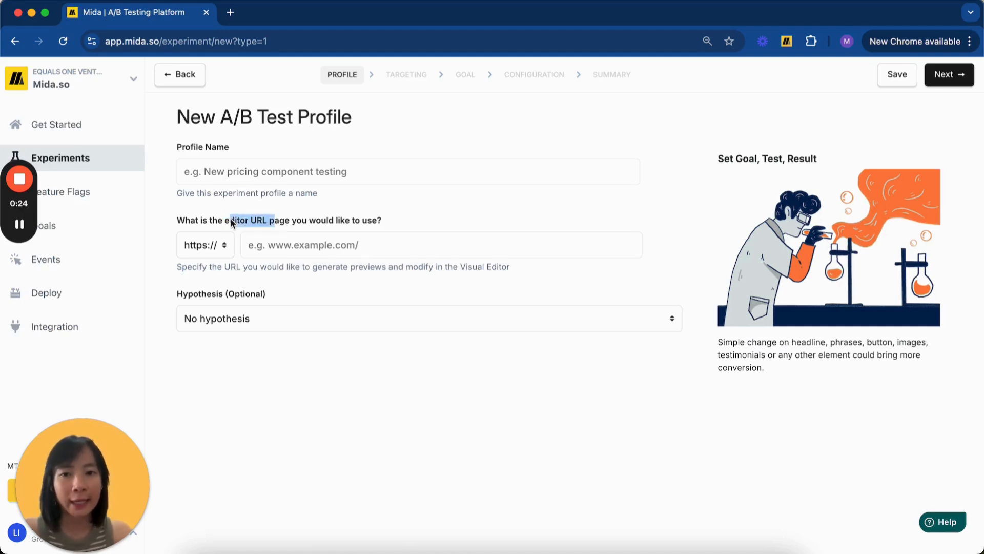
{"action": "left_click", "coordinate": [284, 226]}
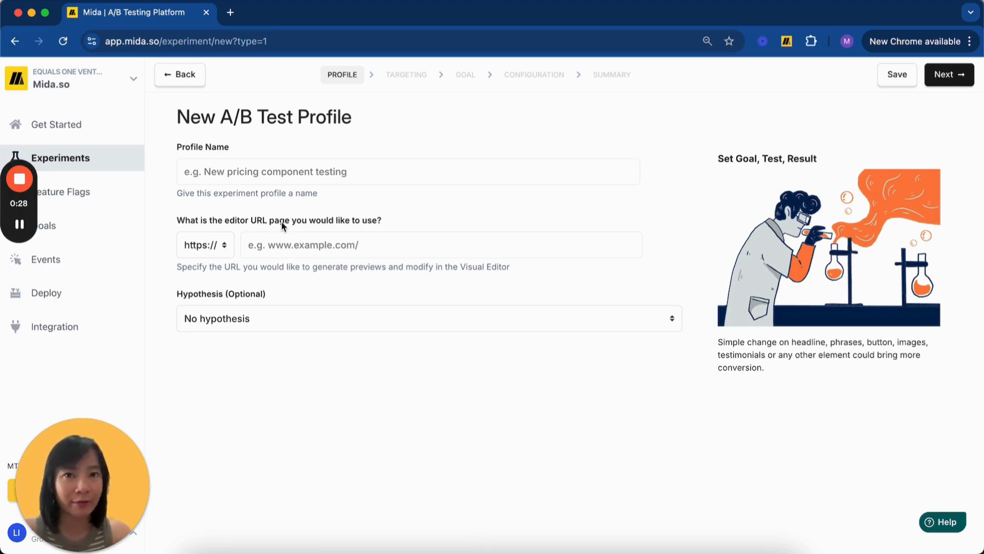
{"action": "left_click", "coordinate": [281, 245]}
{"action": "type", "text": "ww"}
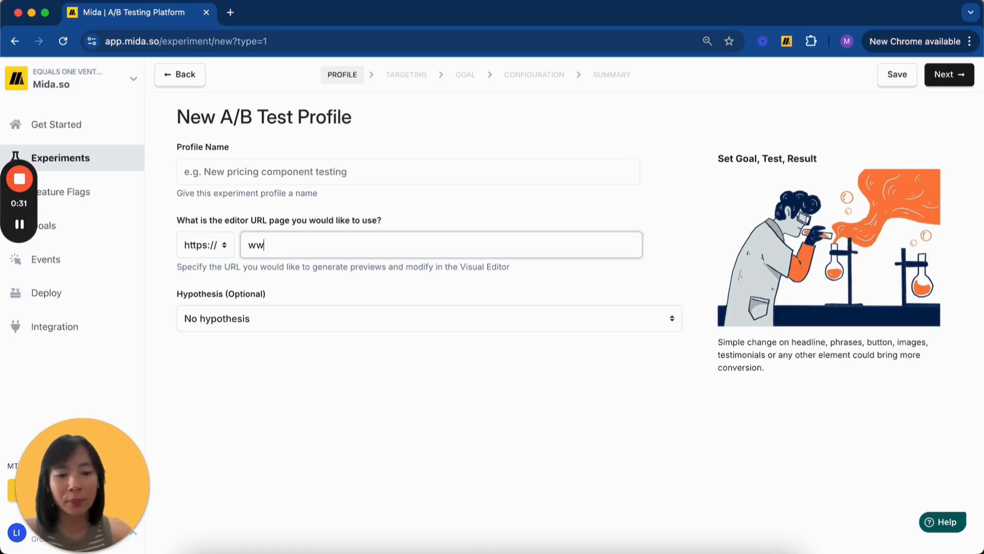
{"action": "type", "text": "w.mioda.so"}
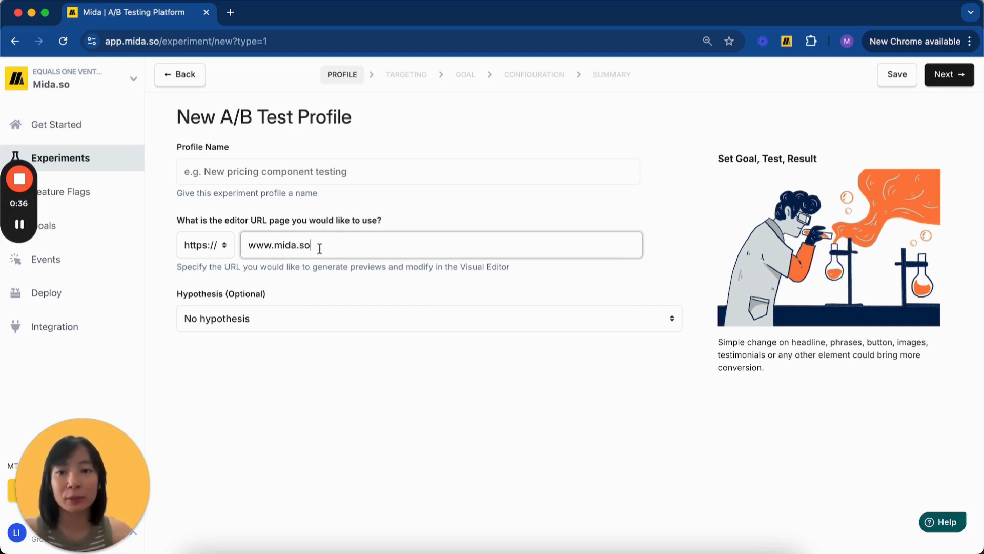
{"action": "left_click", "coordinate": [202, 231]}
Name the profile 'Homepage Headline Test', save it, and open Variant 1 in the visual editor.
{"action": "left_click", "coordinate": [220, 172]}
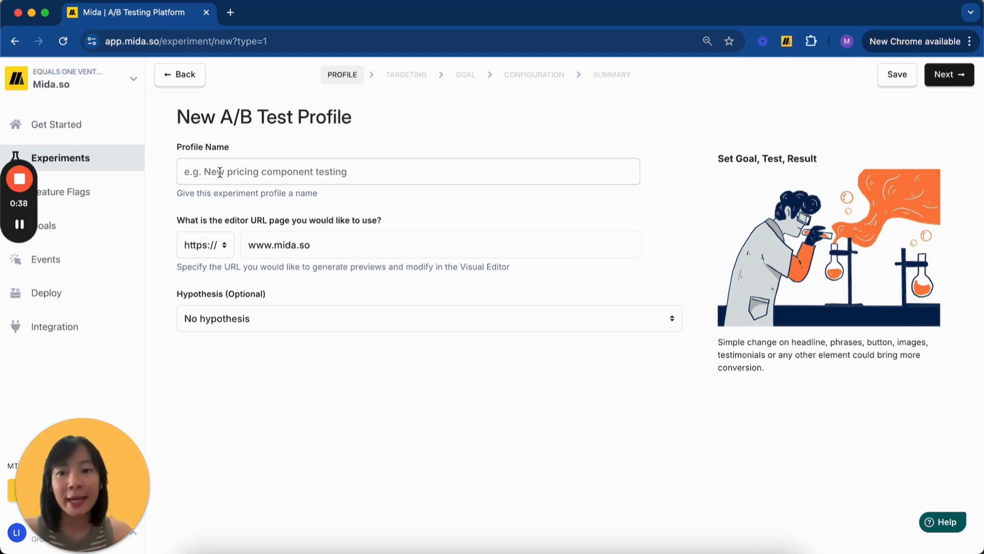
{"action": "left_click", "coordinate": [220, 172]}
{"action": "type", "text": "Homepage-test"}
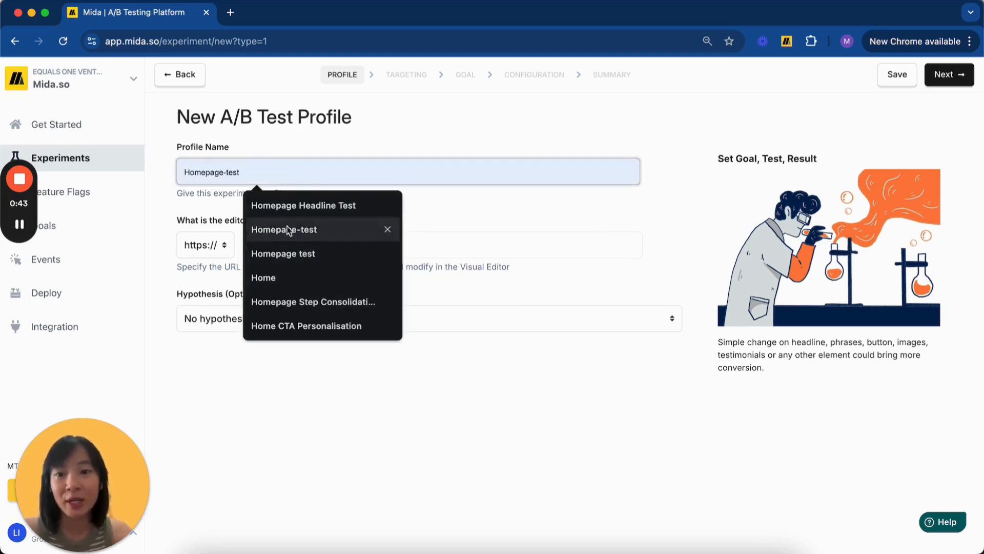
{"action": "left_click", "coordinate": [297, 205]}
{"action": "left_click", "coordinate": [949, 74]}
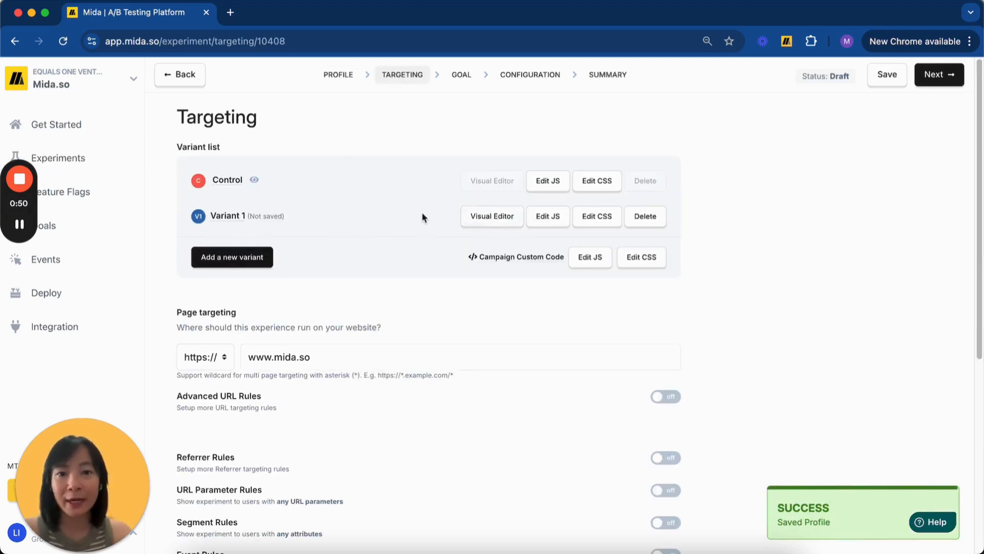
{"action": "left_click", "coordinate": [491, 218]}
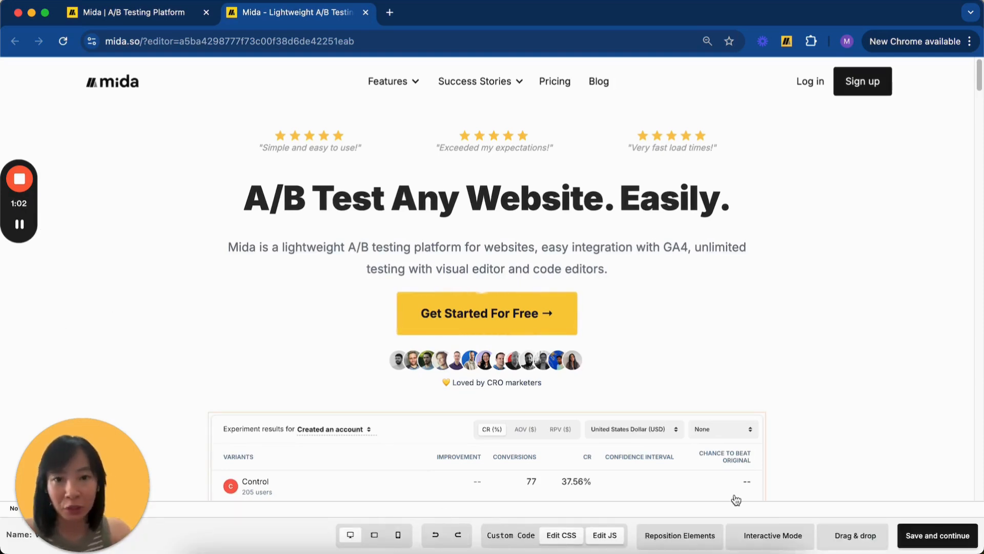
Select the headline 'A/B Test Any Website. Easily.' to show its editing options.
{"action": "left_click", "coordinate": [394, 195]}
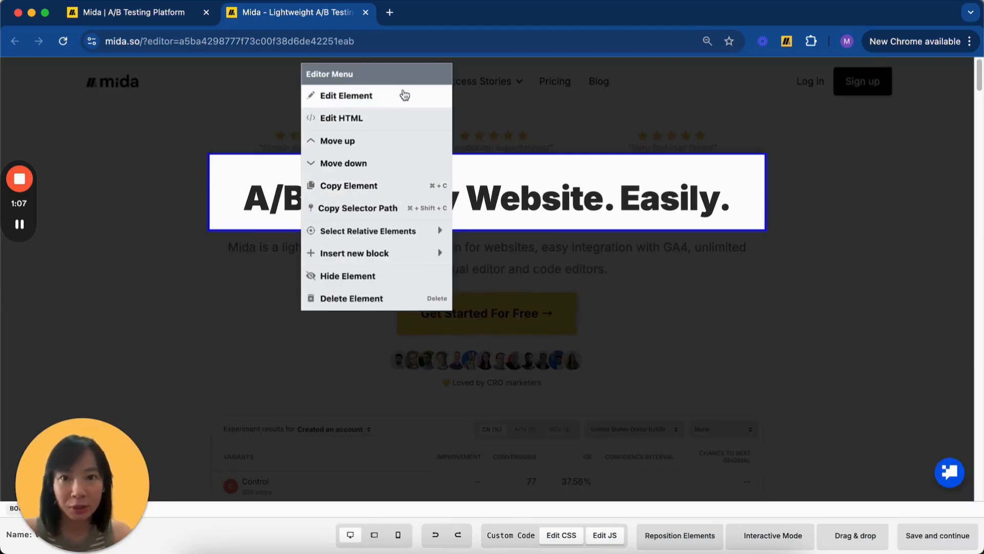
{"action": "left_click", "coordinate": [604, 145]}
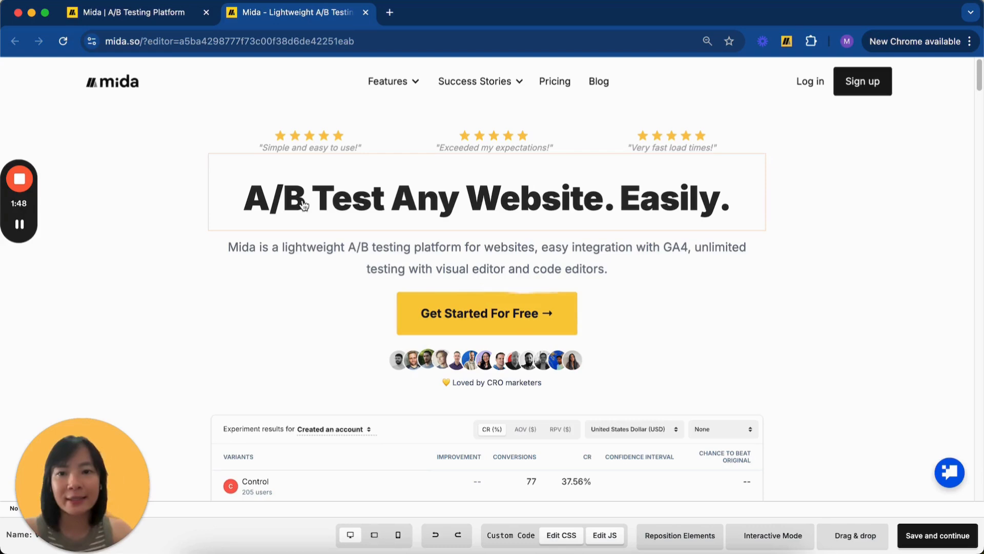
{"action": "left_click", "coordinate": [304, 205]}
Replace the headline text with 'Super lightweight A/B testing platform'.
{"action": "left_click", "coordinate": [347, 95]}
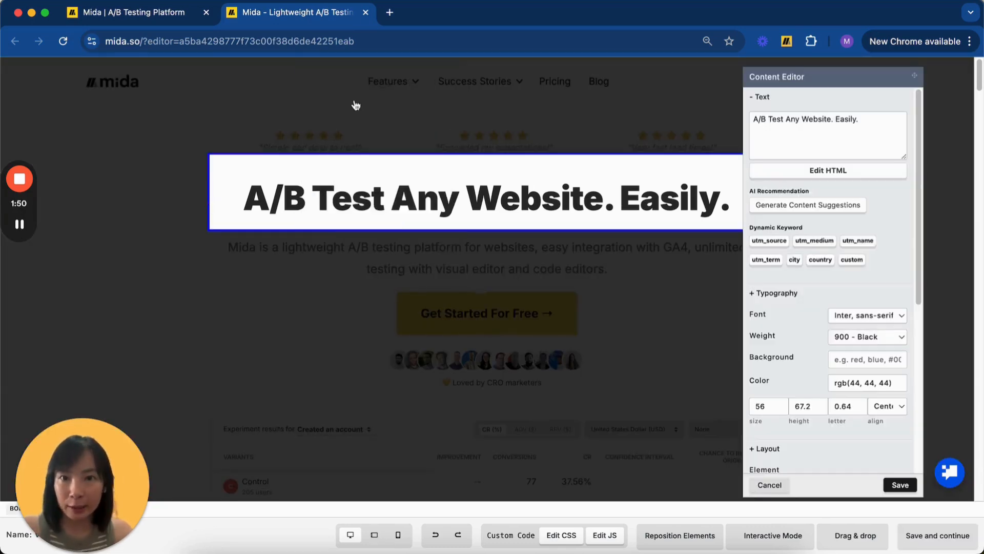
{"action": "left_click", "coordinate": [815, 117]}
{"action": "left_click_drag", "start_coordinate": [869, 121], "coordinate": [752, 132]}
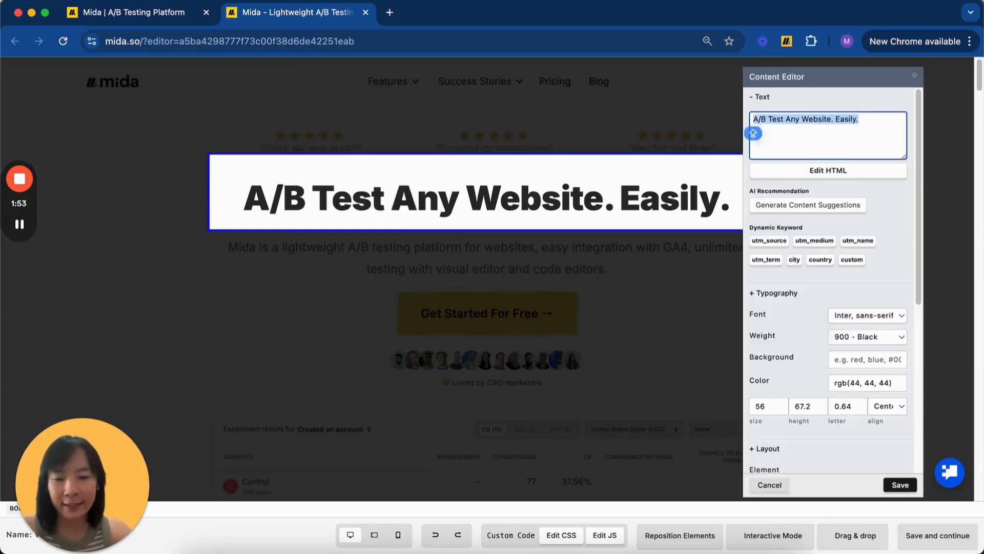
{"action": "type", "text": "Super ligj"}
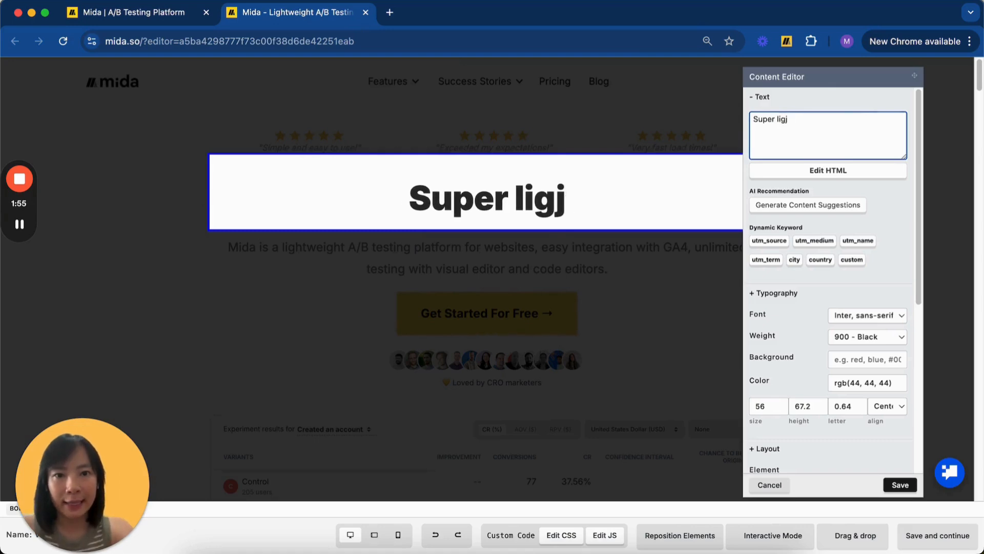
{"action": "key", "text": "BackSpace"}
{"action": "type", "text": "htweight A/B testing platform"}
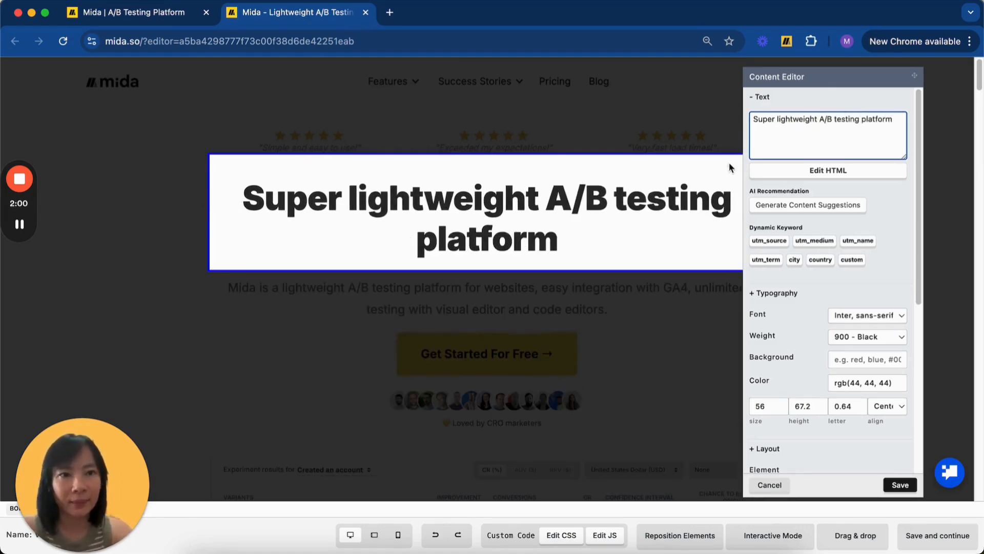
Set the headline font size to 49 and save the edit.
{"action": "scroll", "coordinate": [769, 308], "scroll_direction": "down", "scroll_amount": 4}
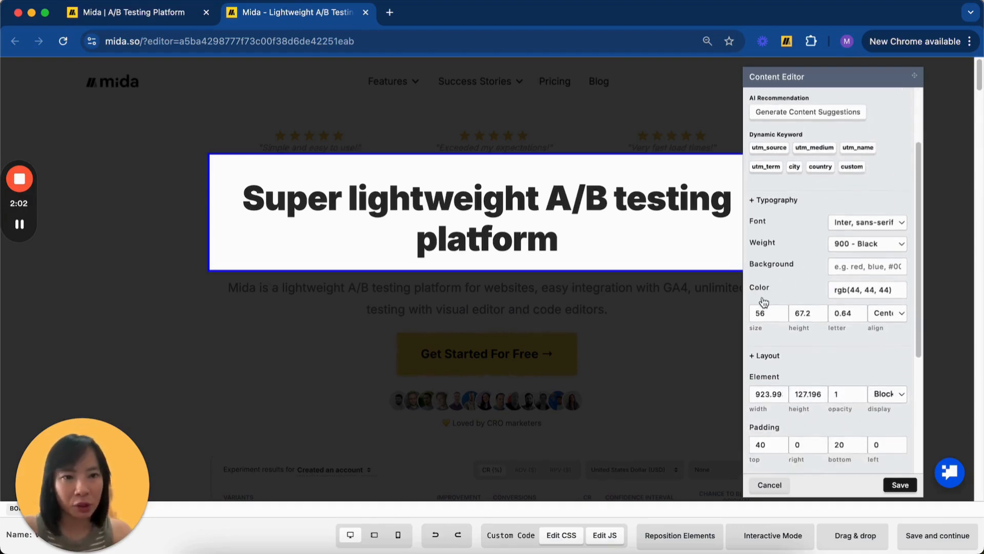
{"action": "left_click", "coordinate": [776, 304]}
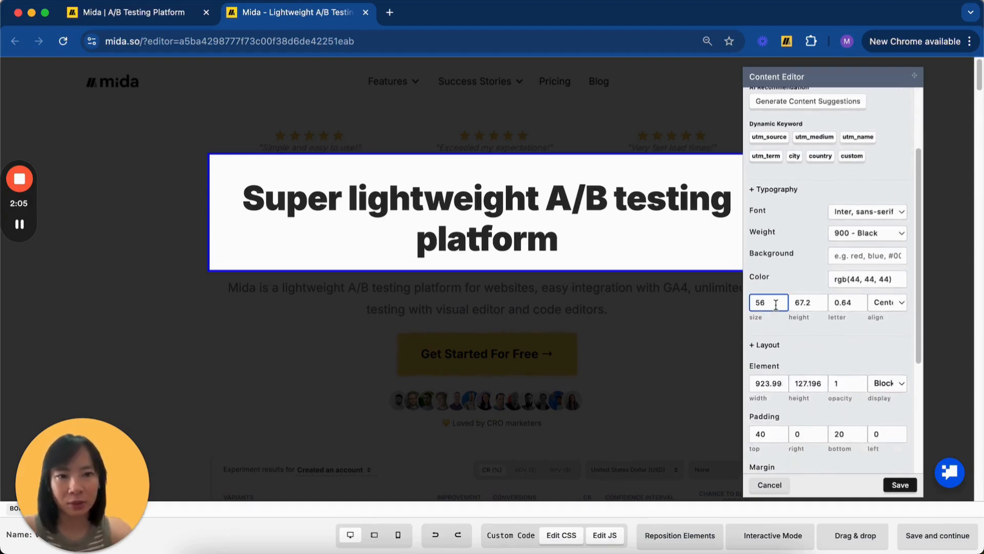
{"action": "key", "text": "BackSpace"}
{"action": "type", "text": "0"}
{"action": "key", "text": "BackSpace"}
{"action": "key", "text": "BackSpace"}
{"action": "type", "text": "49"}
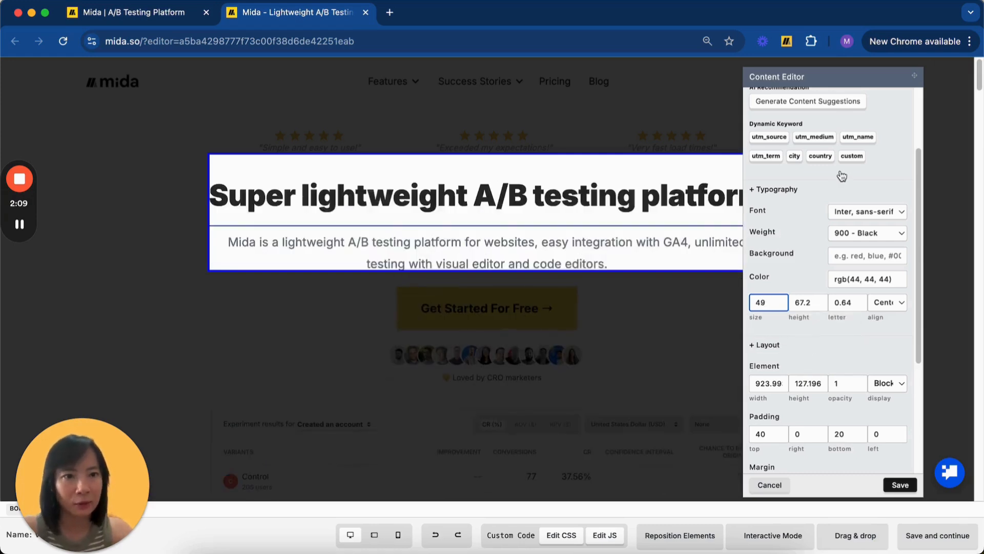
{"action": "scroll", "coordinate": [842, 176], "scroll_direction": "down", "scroll_amount": 5}
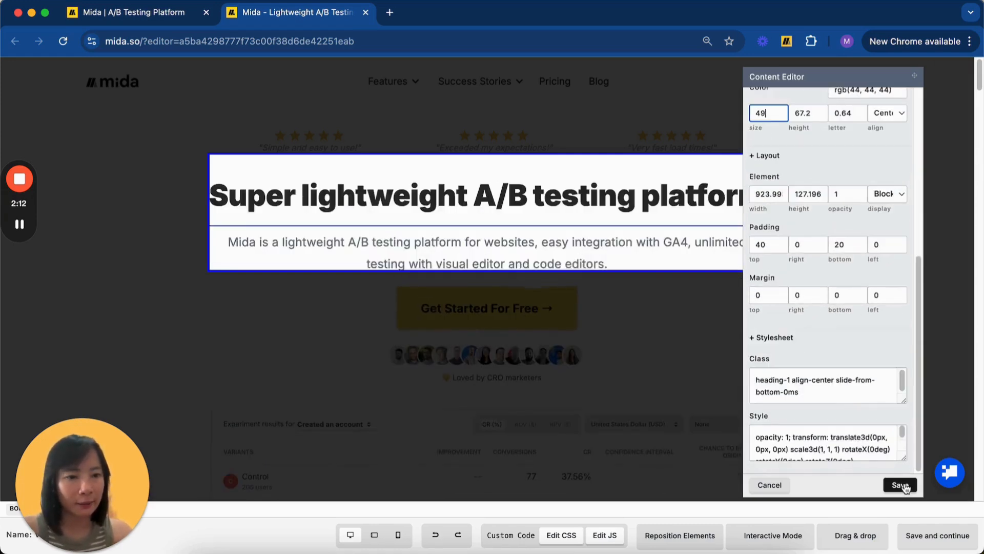
{"action": "left_click", "coordinate": [901, 485]}
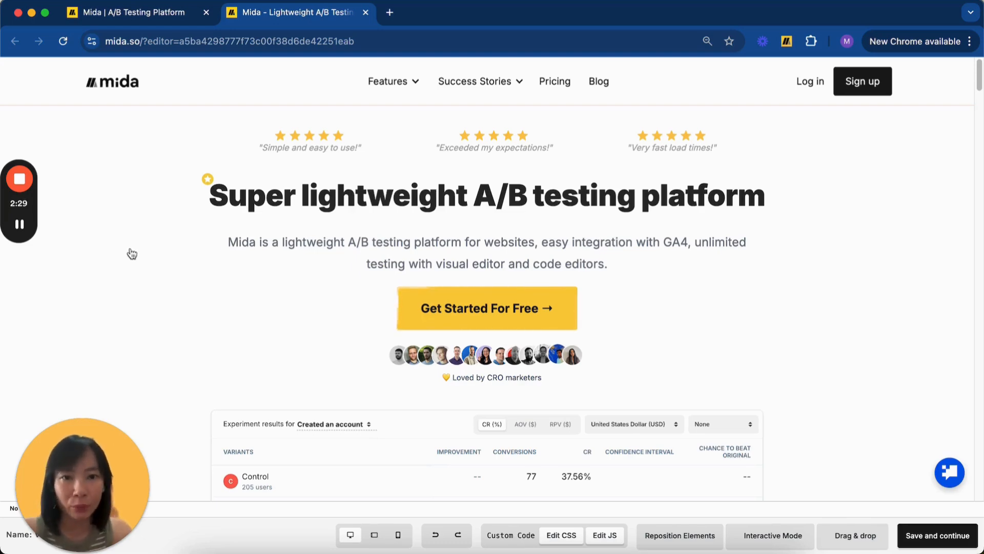
Save Variant 1's changes and return to the experiment setup.
{"action": "scroll", "coordinate": [130, 254], "scroll_direction": "down", "scroll_amount": 4}
{"action": "scroll", "coordinate": [131, 254], "scroll_direction": "up", "scroll_amount": 4}
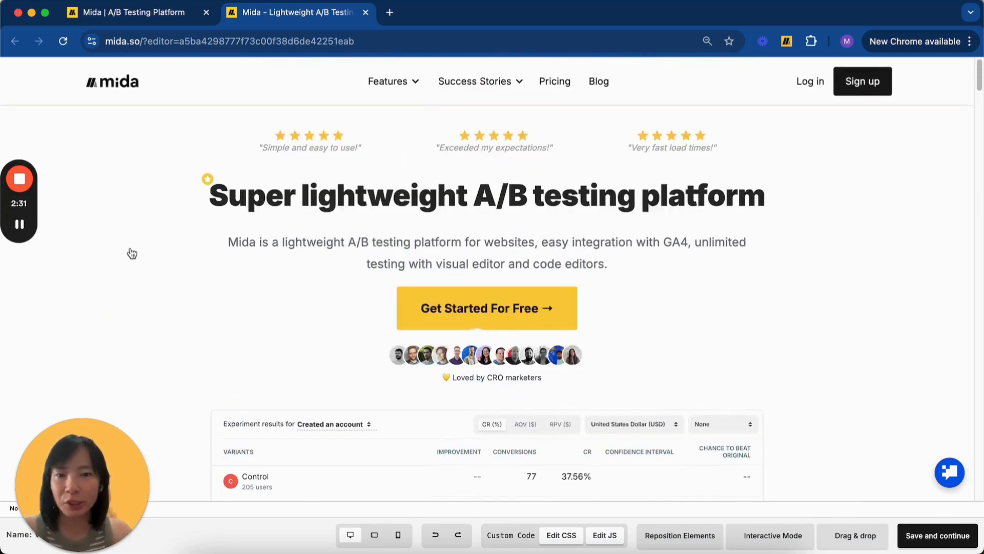
{"action": "left_click", "coordinate": [943, 537]}
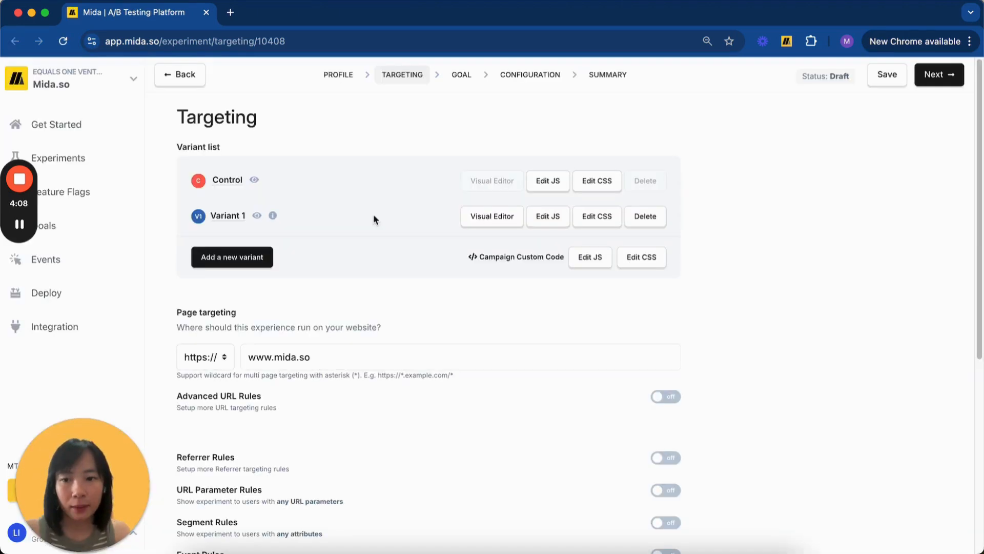
Open previews of the Control and Variant 1 pages in new tabs.
{"action": "left_click_drag", "start_coordinate": [288, 121], "coordinate": [179, 121]}
{"action": "left_click", "coordinate": [283, 131]}
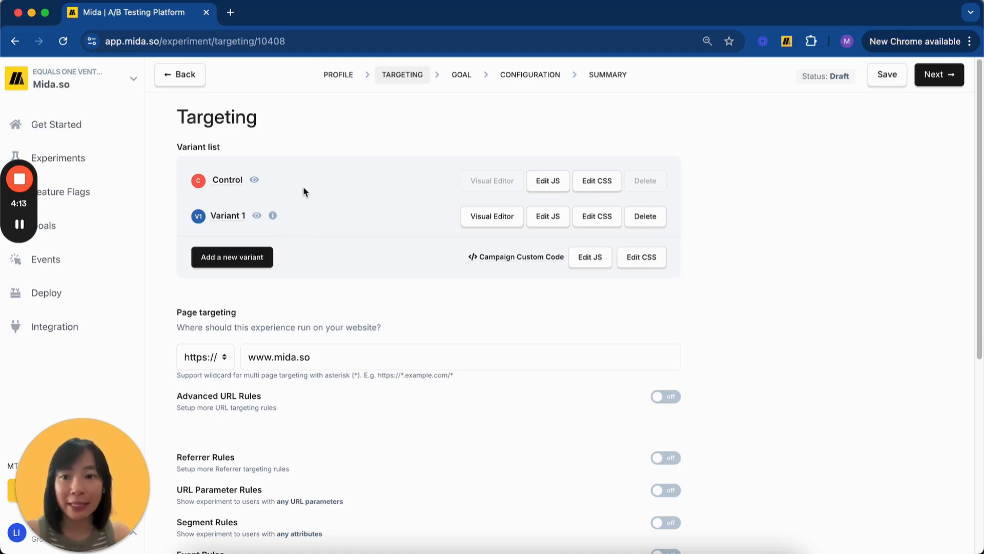
{"action": "left_click", "coordinate": [254, 180]}
{"action": "left_click", "coordinate": [176, 13]}
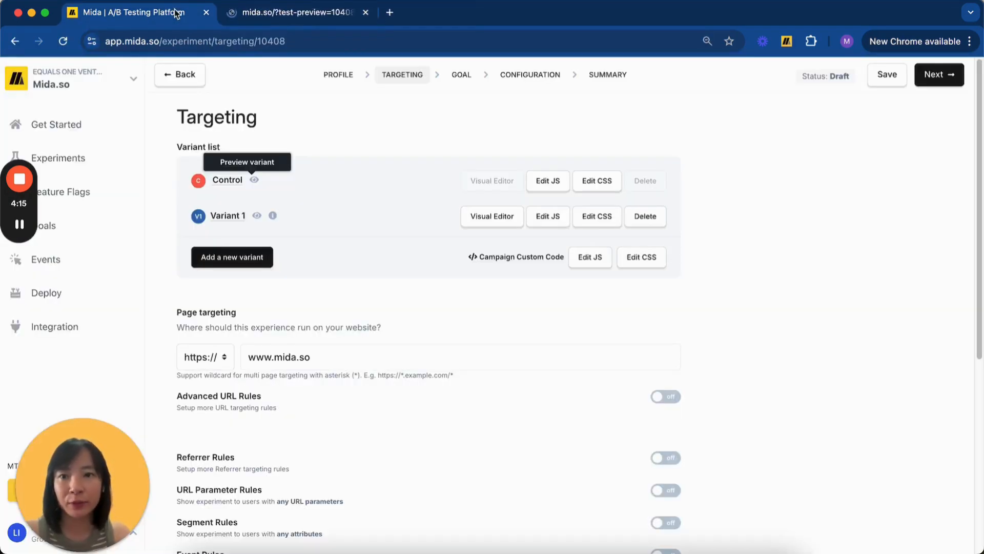
{"action": "left_click", "coordinate": [257, 215]}
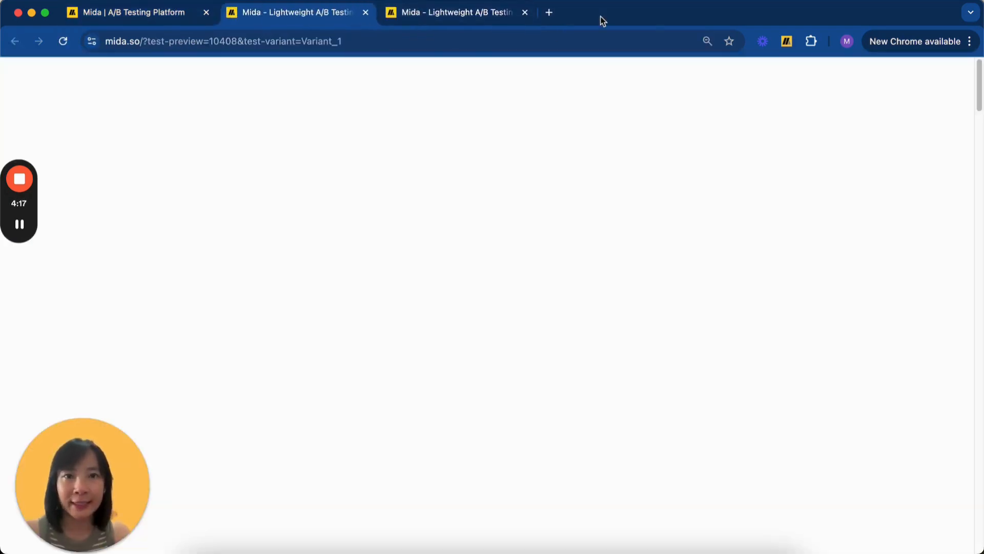
Compare the Control and Variant 1 preview headings, then close both preview tabs.
{"action": "left_click", "coordinate": [513, 13]}
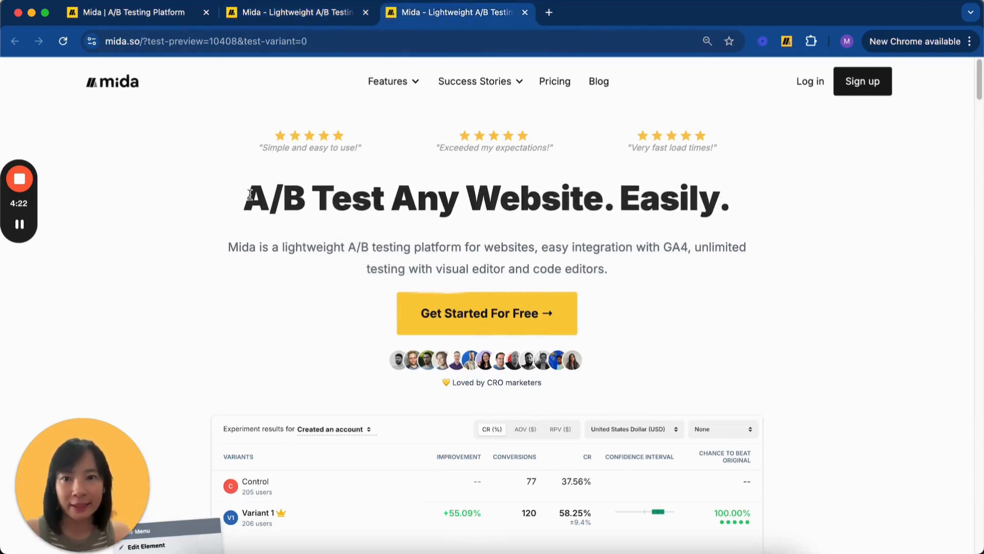
{"action": "left_click_drag", "start_coordinate": [250, 195], "coordinate": [741, 226]}
{"action": "left_click", "coordinate": [762, 190]}
{"action": "left_click", "coordinate": [286, 17]}
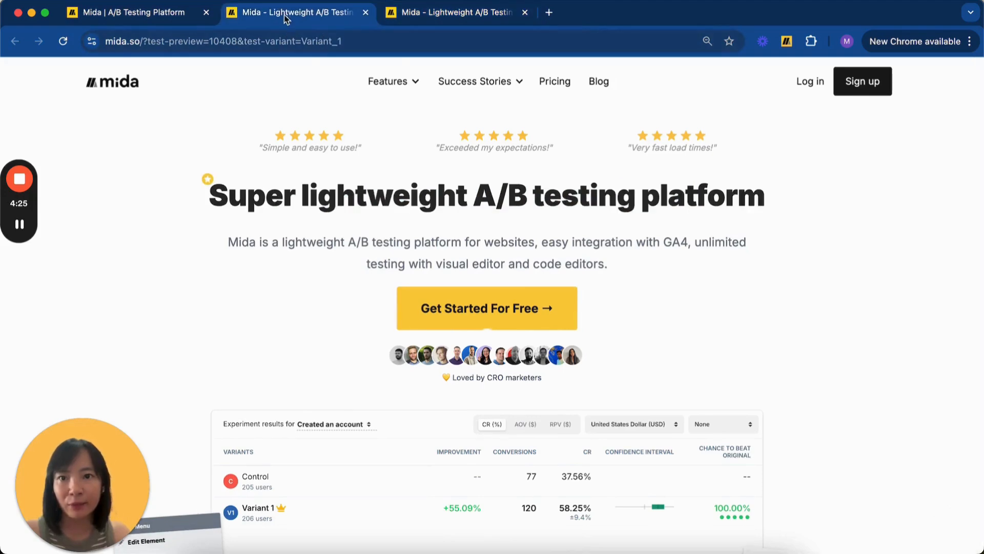
{"action": "left_click_drag", "start_coordinate": [210, 196], "coordinate": [754, 199]}
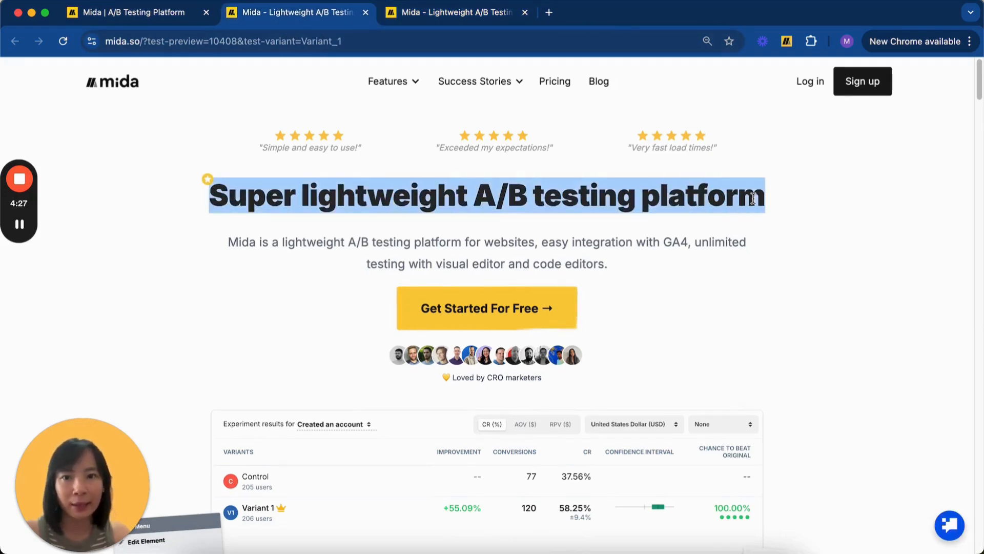
{"action": "left_click", "coordinate": [753, 199]}
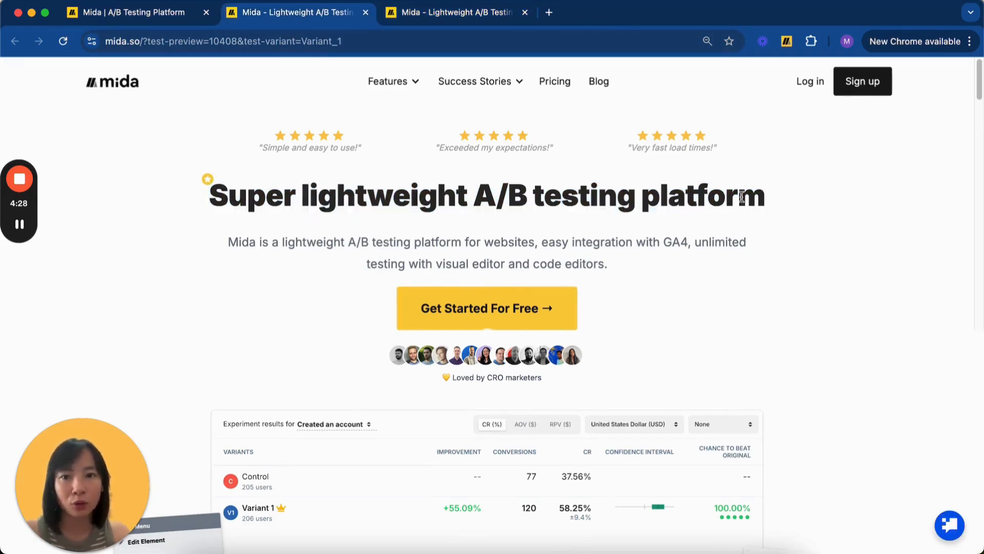
{"action": "left_click", "coordinate": [366, 13]}
{"action": "left_click", "coordinate": [368, 13]}
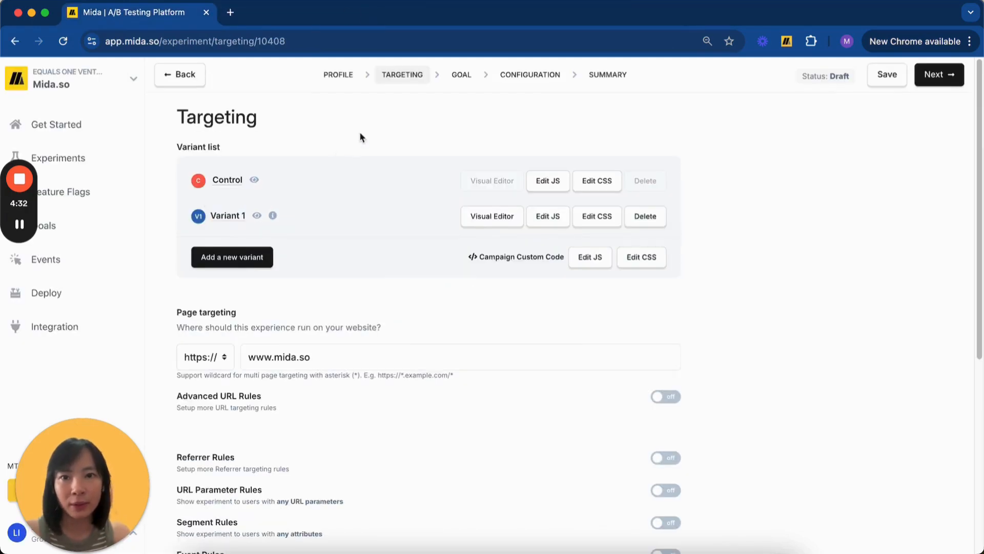
Save the targeting and set the primary goal conversion to Clicks on an element.
{"action": "left_click", "coordinate": [942, 76]}
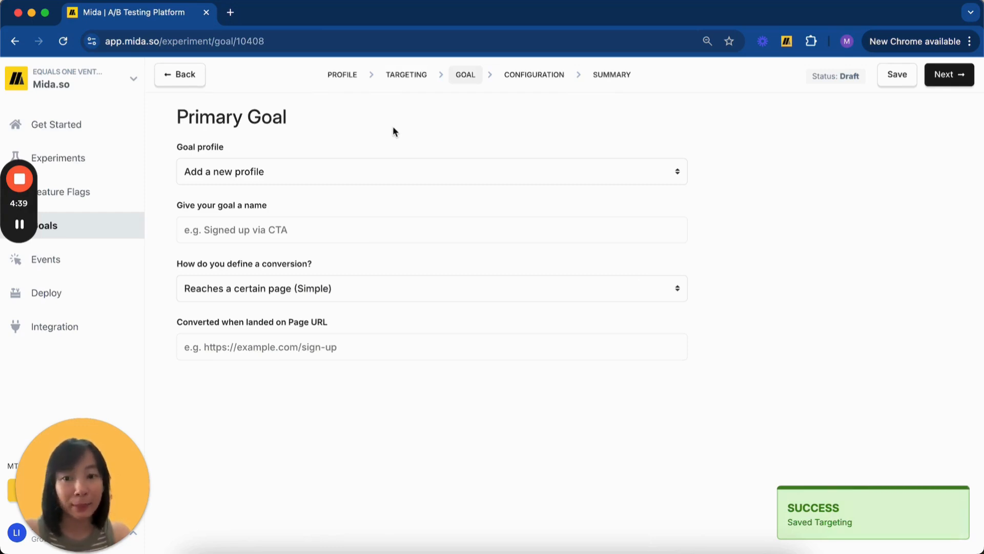
{"action": "left_click", "coordinate": [372, 291]}
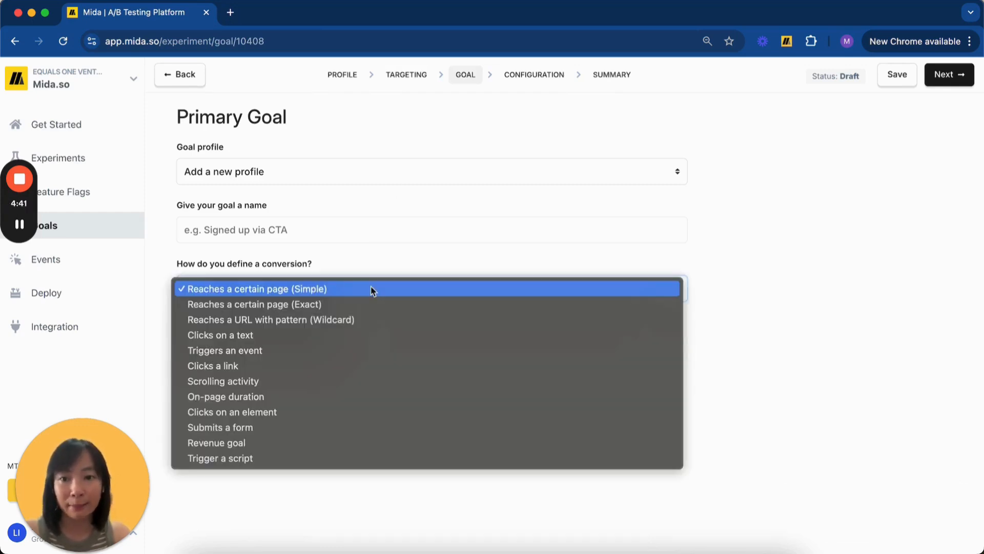
{"action": "left_click", "coordinate": [370, 289]}
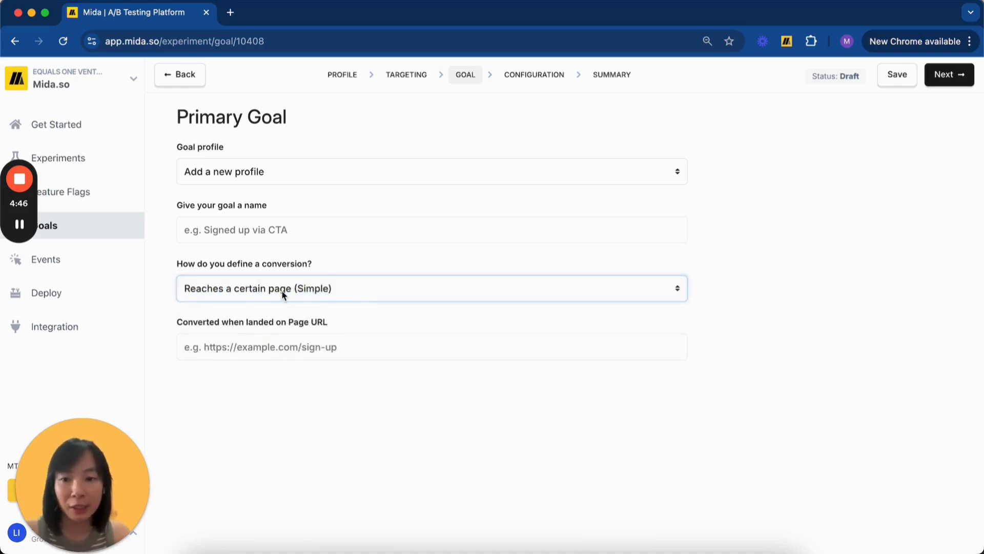
{"action": "left_click", "coordinate": [344, 288]}
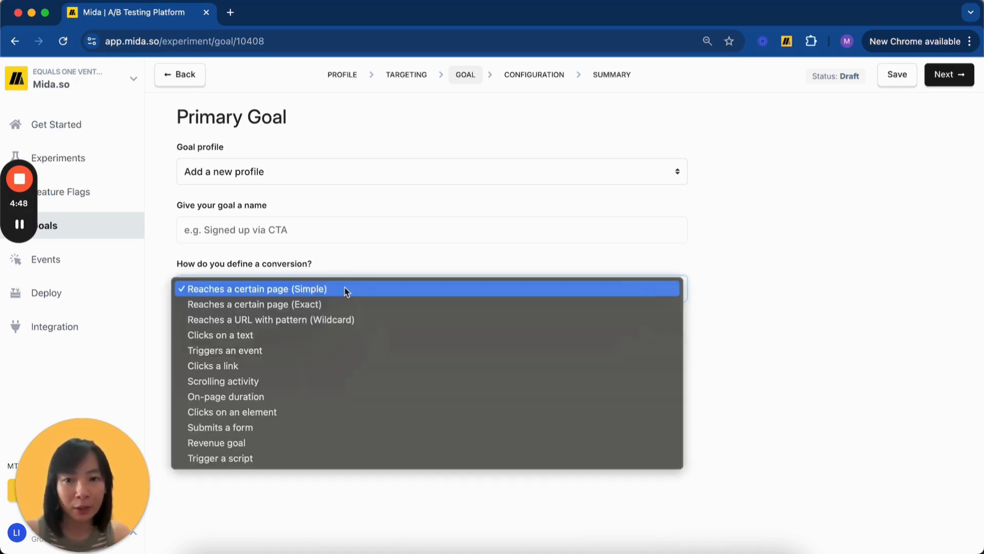
{"action": "left_click", "coordinate": [302, 413]}
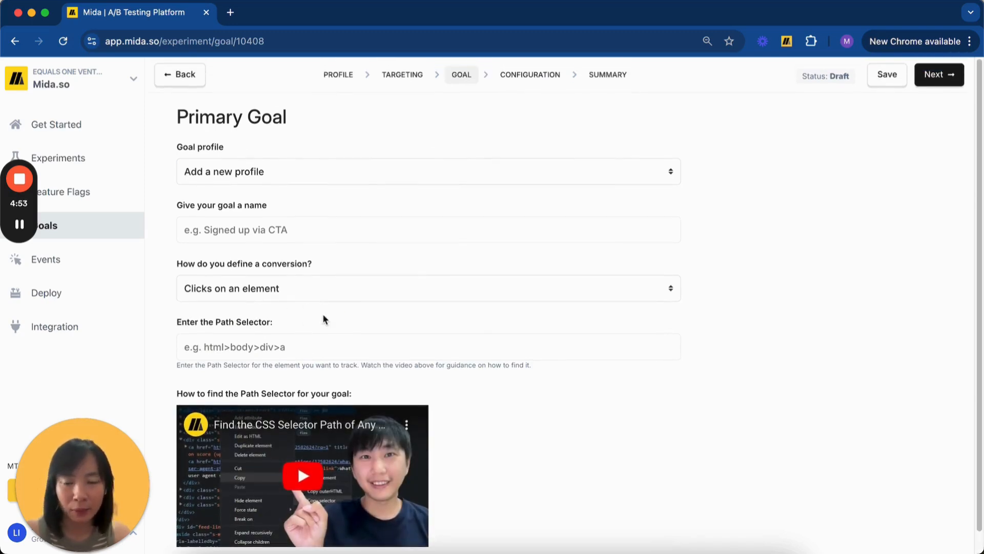
Open a new browser tab and load the Mida website from the Mida.so bookmarks.
{"action": "left_click", "coordinate": [230, 13]}
{"action": "left_click", "coordinate": [250, 67]}
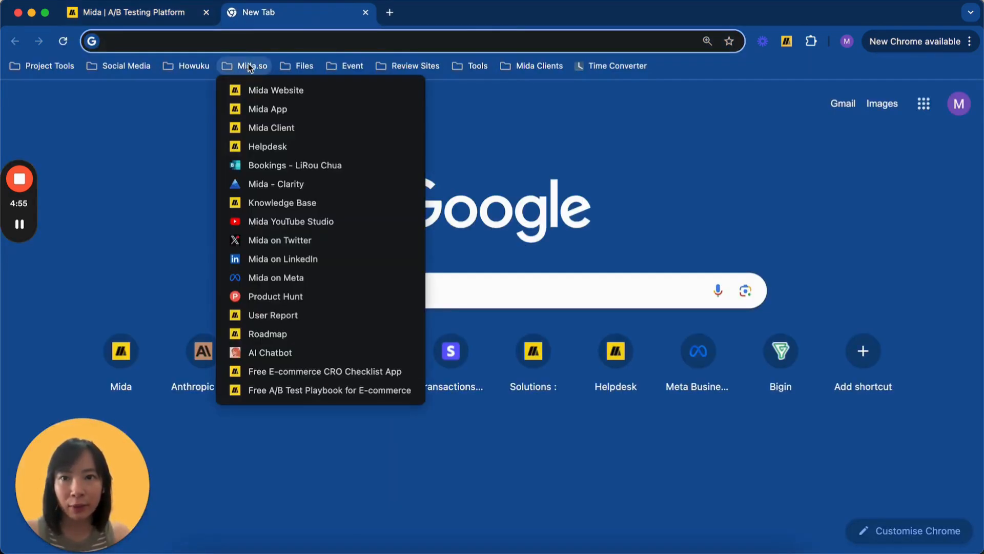
{"action": "left_click", "coordinate": [256, 90]}
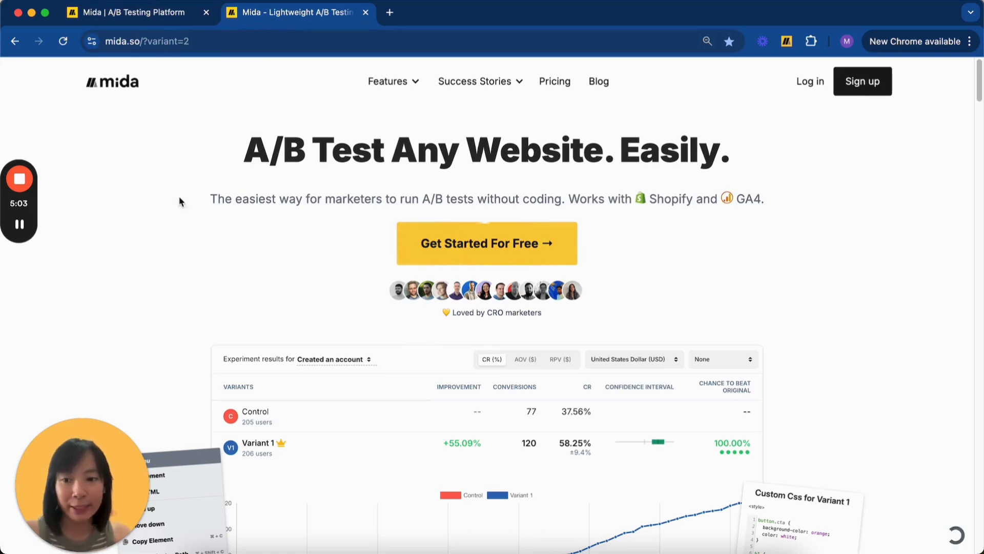
Open DevTools on the mida.so homepage and turn on the element picker.
{"action": "right_click", "coordinate": [664, 246]}
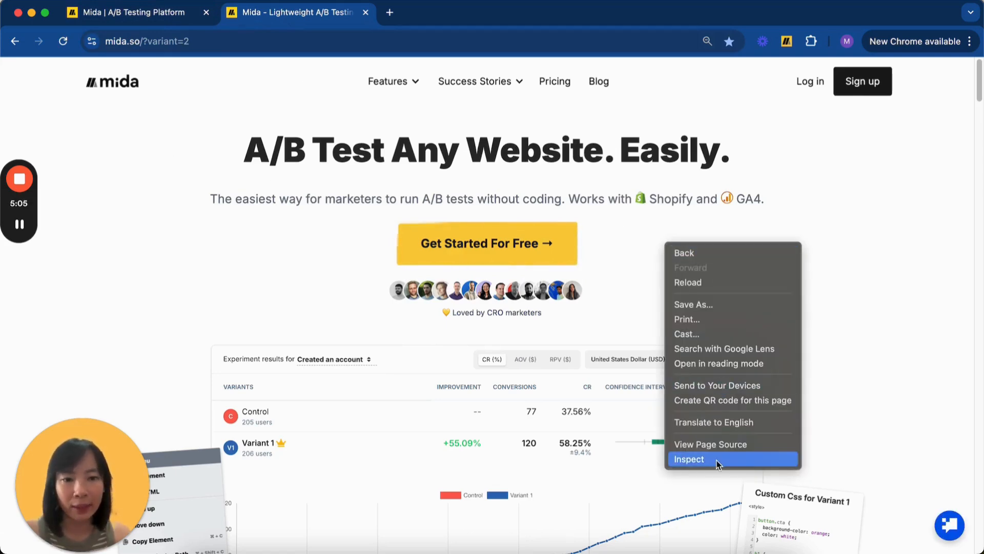
{"action": "left_click", "coordinate": [688, 457]}
{"action": "scroll", "coordinate": [488, 382], "scroll_direction": "down", "scroll_amount": 5}
{"action": "scroll", "coordinate": [488, 381], "scroll_direction": "down", "scroll_amount": 8}
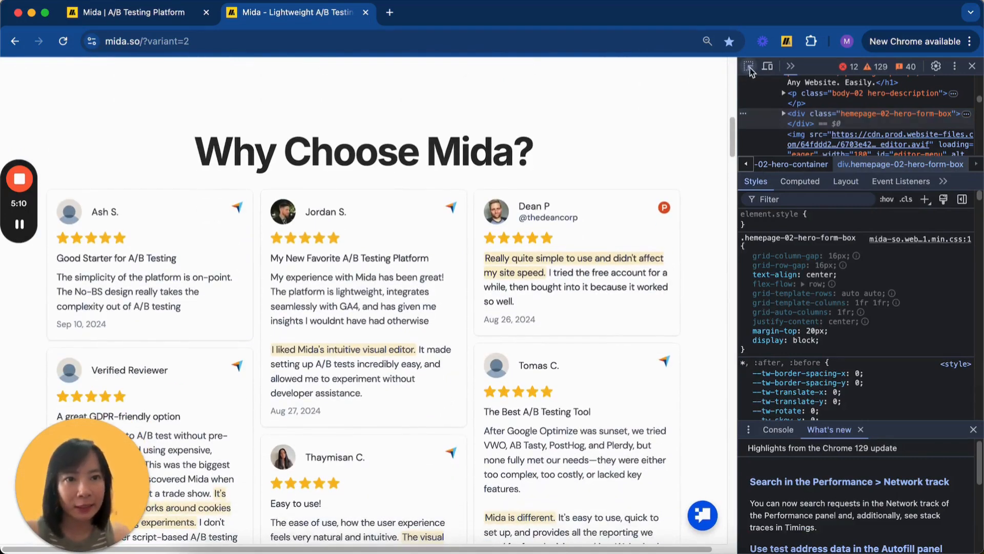
{"action": "left_click", "coordinate": [750, 66]}
Locate the Try For Free button's element with the DevTools picker.
{"action": "scroll", "coordinate": [578, 127], "scroll_direction": "down", "scroll_amount": 10}
{"action": "scroll", "coordinate": [576, 127], "scroll_direction": "down", "scroll_amount": 15}
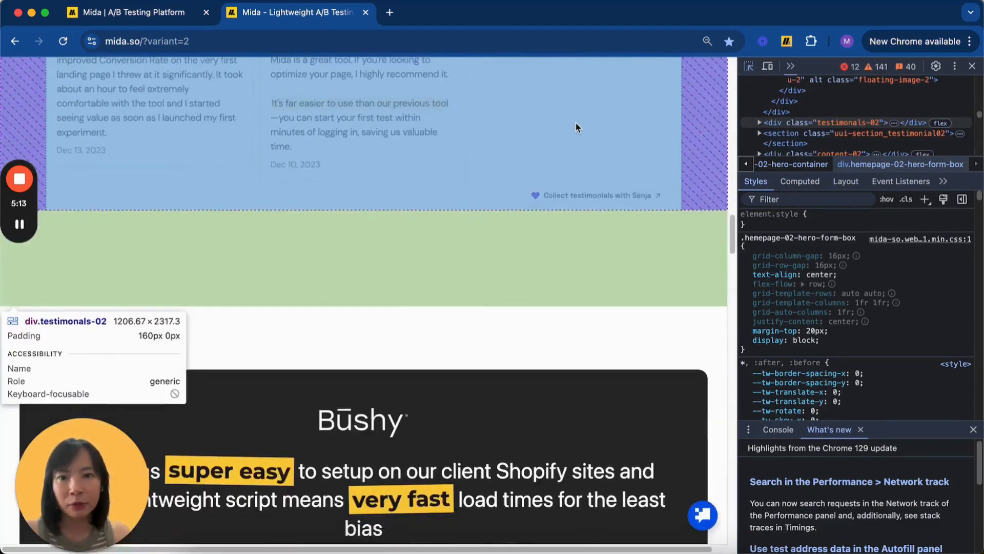
{"action": "scroll", "coordinate": [577, 127], "scroll_direction": "down", "scroll_amount": 15}
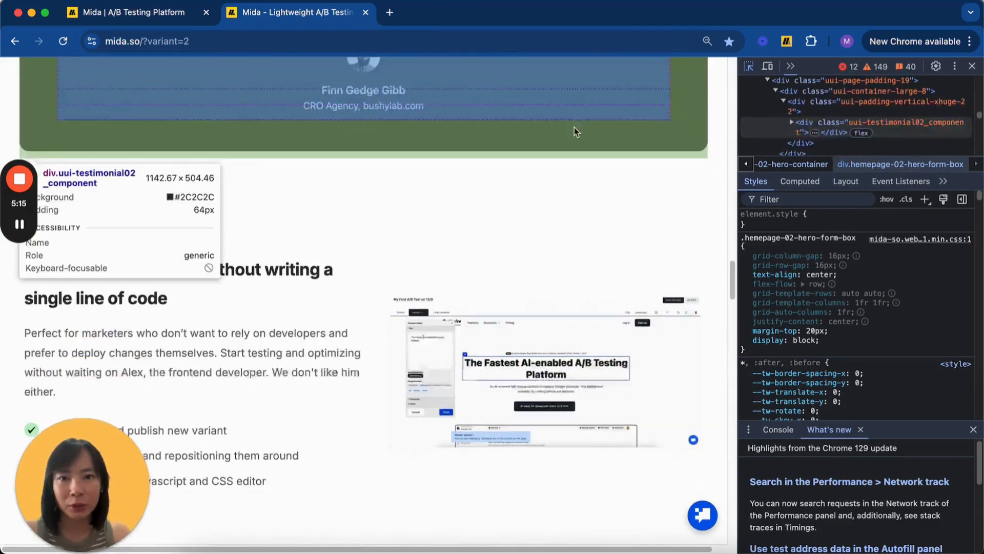
{"action": "scroll", "coordinate": [472, 348], "scroll_direction": "down", "scroll_amount": 15}
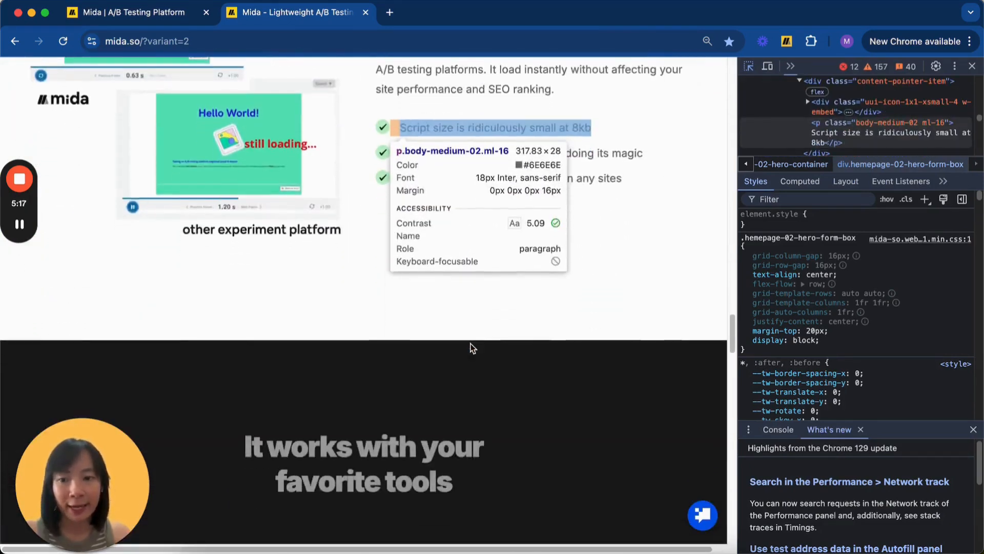
{"action": "scroll", "coordinate": [473, 348], "scroll_direction": "up", "scroll_amount": 1}
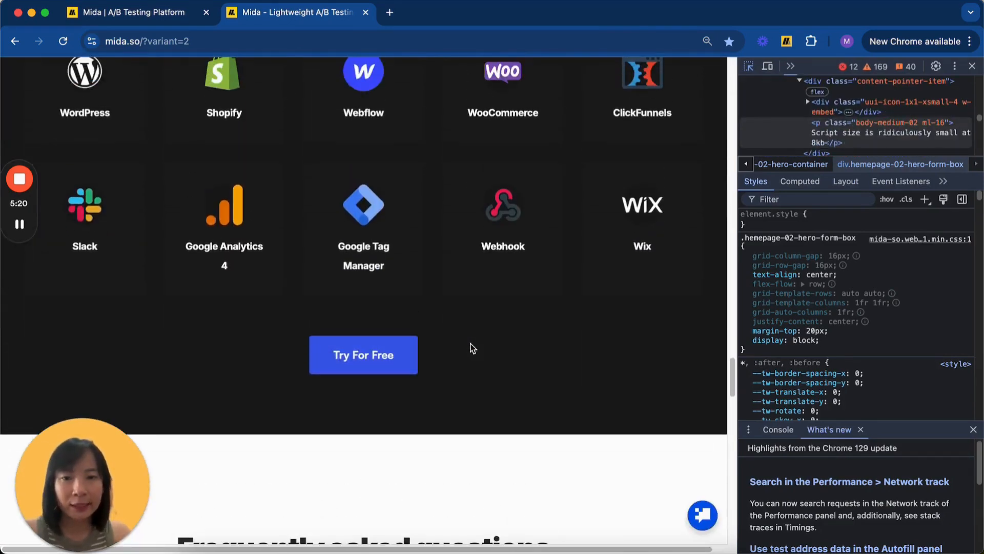
{"action": "mouse_move", "coordinate": [407, 344]}
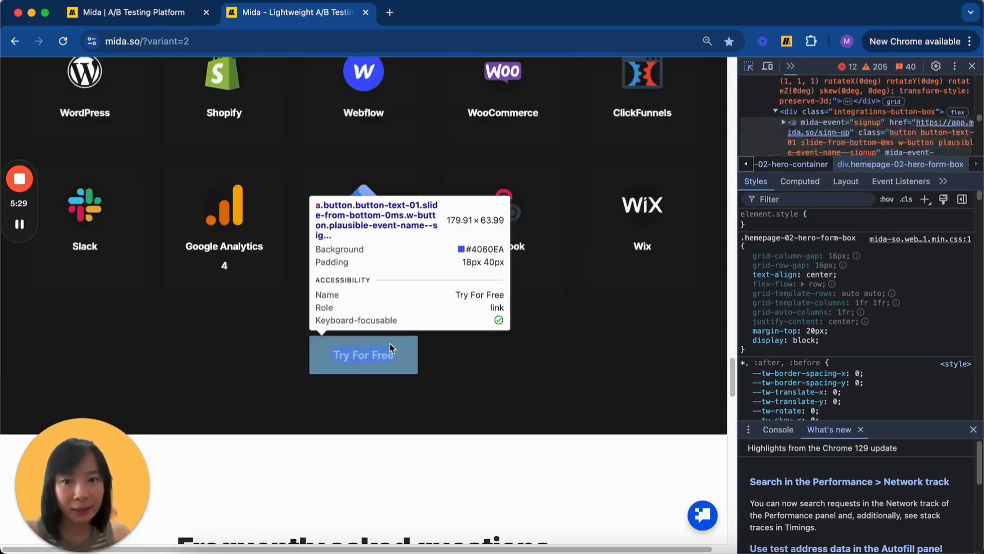
{"action": "left_click", "coordinate": [391, 350]}
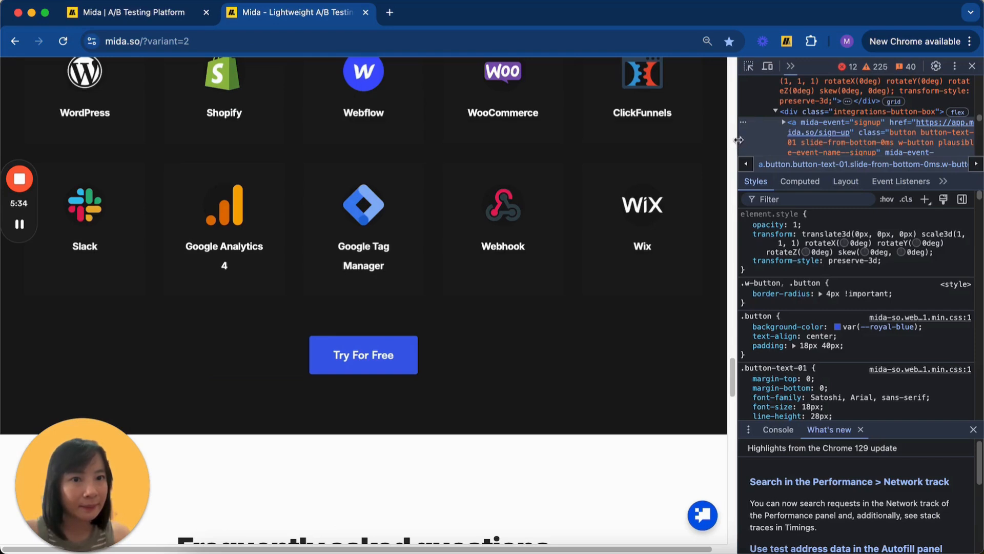
Copy the signup link's CSS selector and return to Mida's Path Selector field.
{"action": "left_click_drag", "start_coordinate": [739, 140], "coordinate": [669, 140]}
{"action": "right_click", "coordinate": [706, 121]}
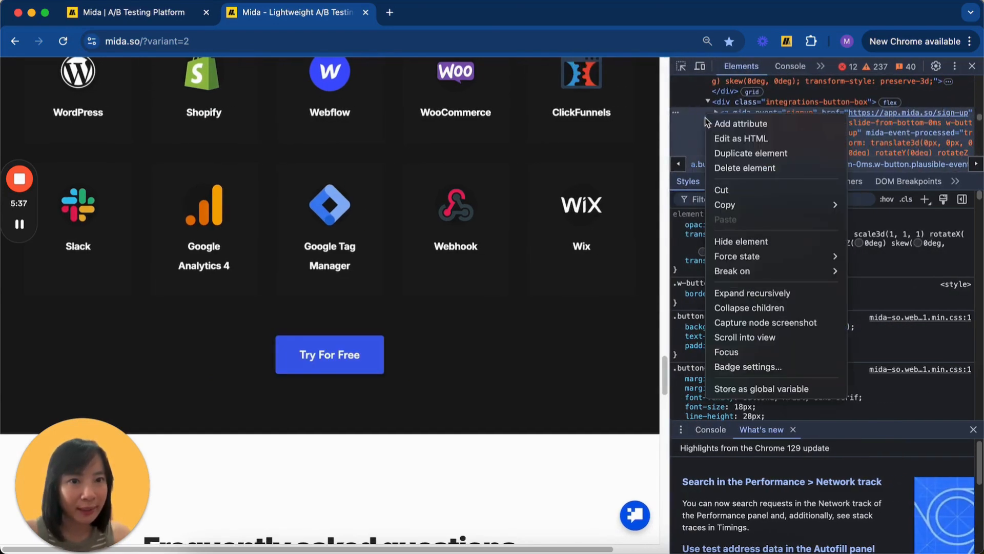
{"action": "mouse_move", "coordinate": [723, 206]}
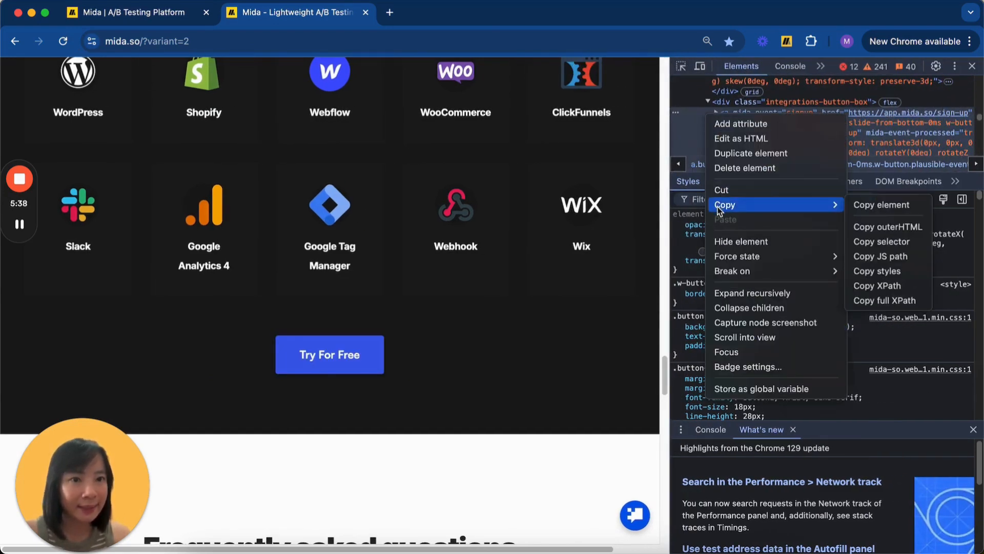
{"action": "left_click", "coordinate": [910, 245]}
{"action": "left_click", "coordinate": [138, 14]}
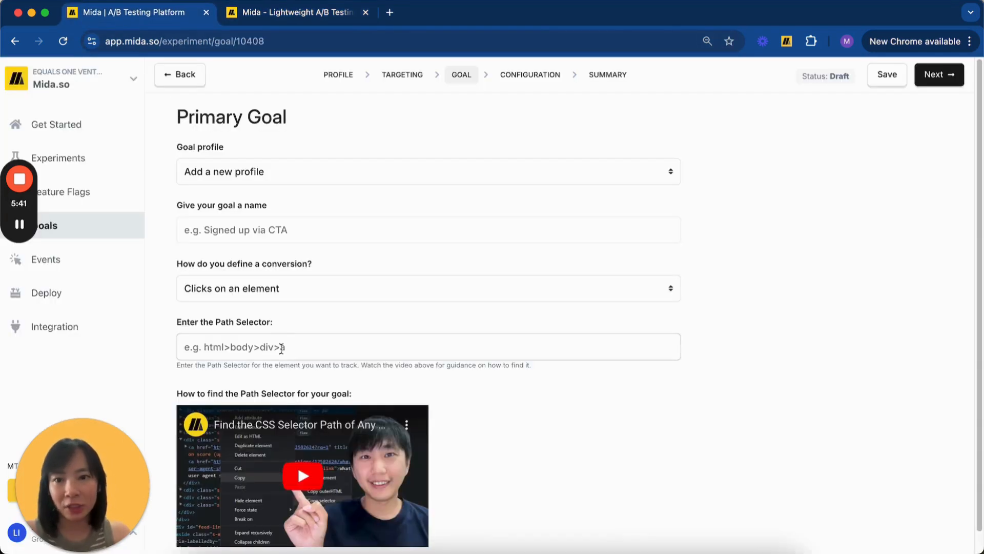
{"action": "left_click", "coordinate": [280, 346]}
Paste the copied selector into Path Selector and close DevTools on the mida.so tab.
{"action": "key", "text": "cmd+v"}
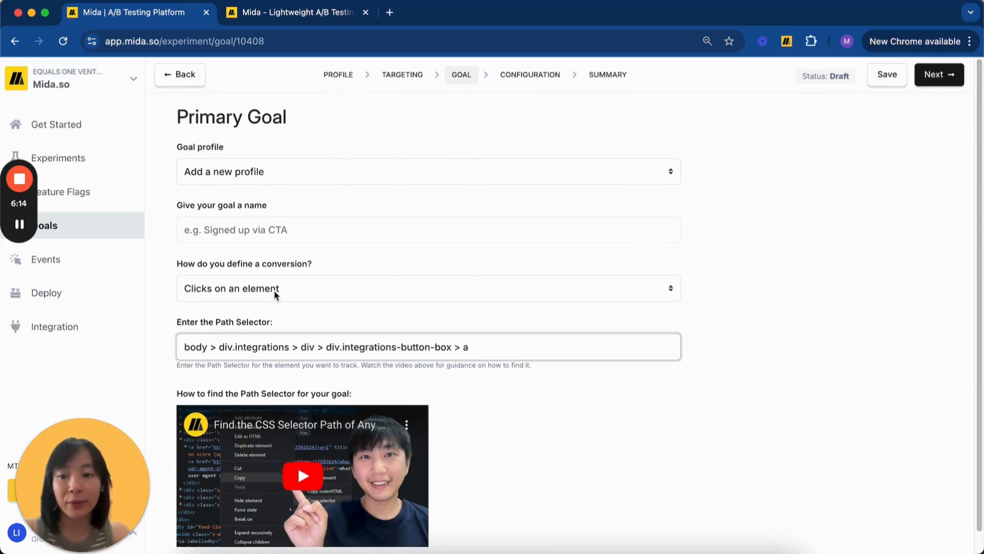
{"action": "left_click", "coordinate": [301, 21]}
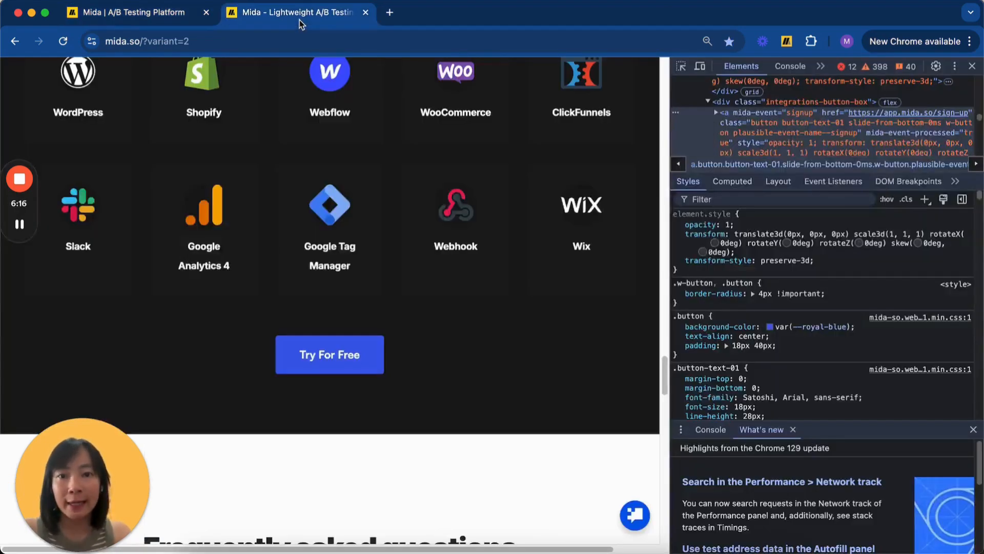
{"action": "left_click", "coordinate": [971, 73]}
Back in Mida, change the conversion definition to reaching a certain page.
{"action": "left_click", "coordinate": [170, 12]}
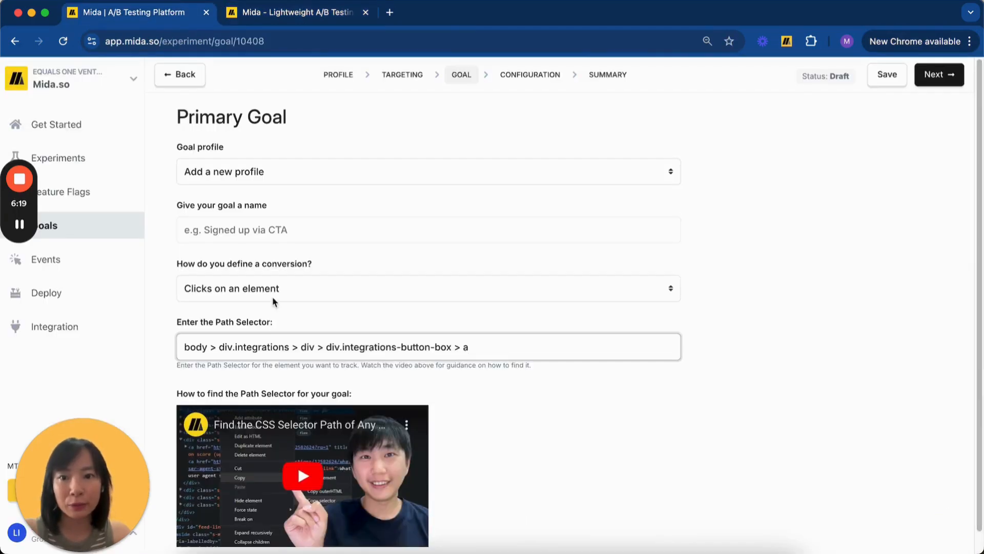
{"action": "left_click", "coordinate": [272, 292]}
{"action": "left_click", "coordinate": [304, 164]}
Follow Get Started For Free on the landing page and copy the sign-up page URL.
{"action": "left_click", "coordinate": [302, 12]}
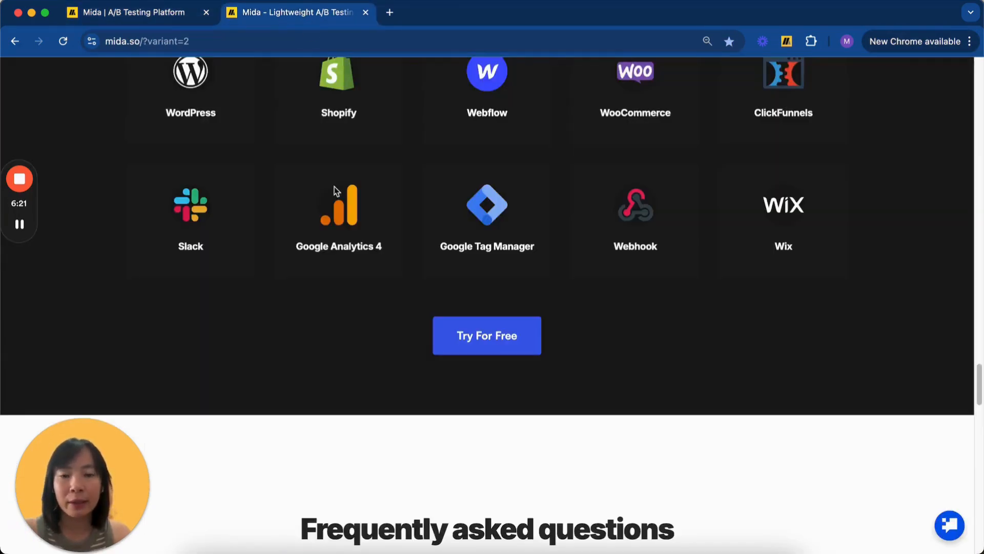
{"action": "scroll", "coordinate": [333, 185], "scroll_direction": "up", "scroll_amount": 10}
{"action": "scroll", "coordinate": [334, 191], "scroll_direction": "up", "scroll_amount": 15}
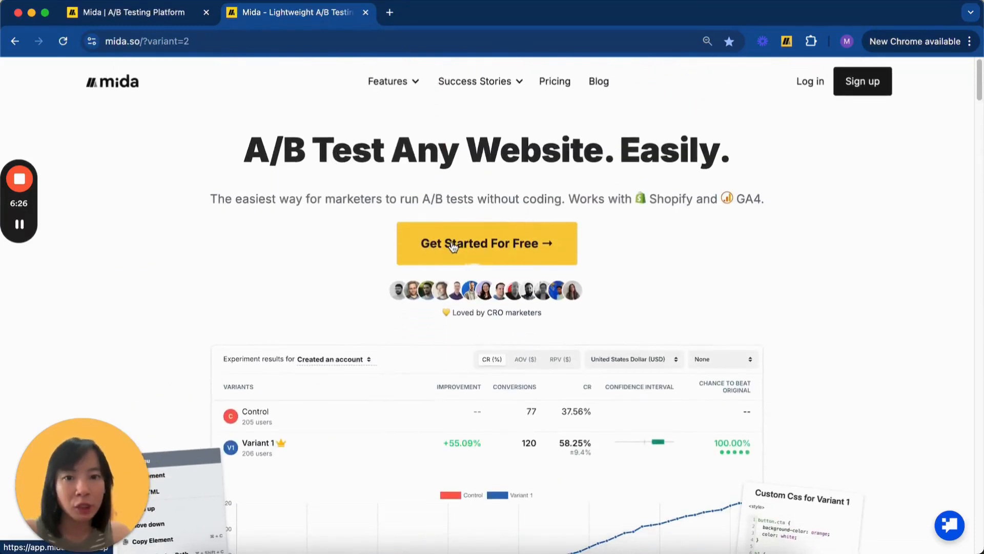
{"action": "left_click", "coordinate": [452, 242]}
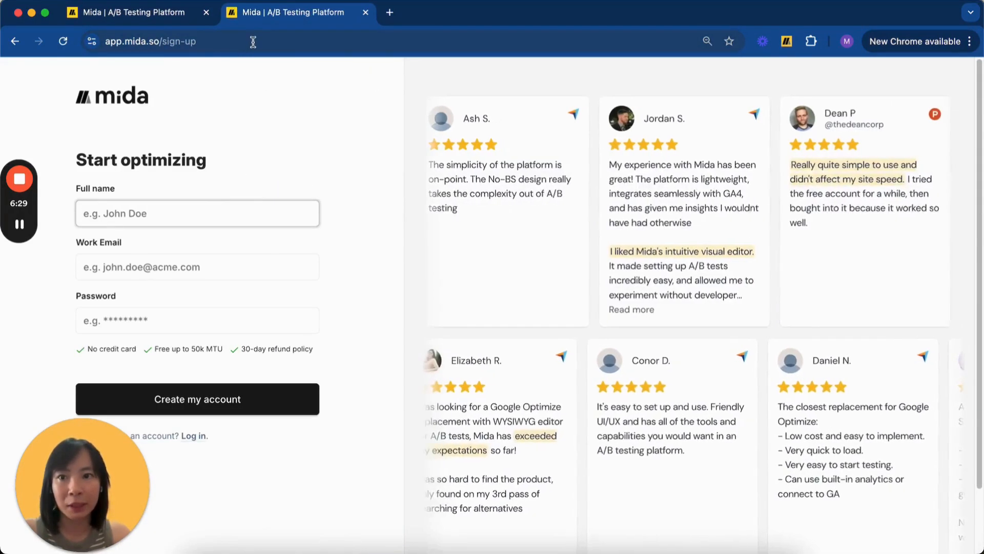
{"action": "left_click", "coordinate": [252, 41]}
{"action": "key", "text": "super+c"}
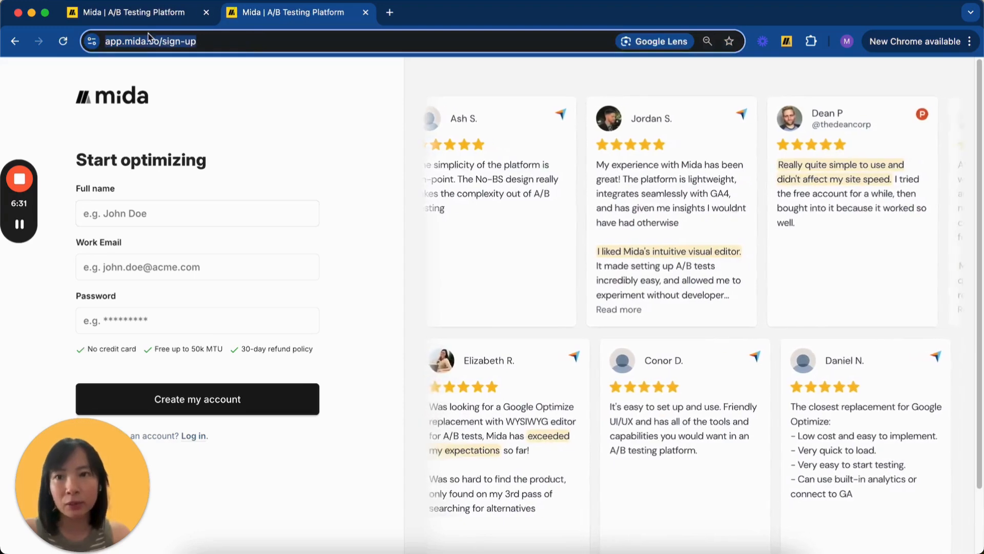
{"action": "left_click", "coordinate": [138, 14]}
{"action": "left_click", "coordinate": [279, 342]}
{"action": "key", "text": "super+v"}
{"action": "left_click", "coordinate": [238, 405]}
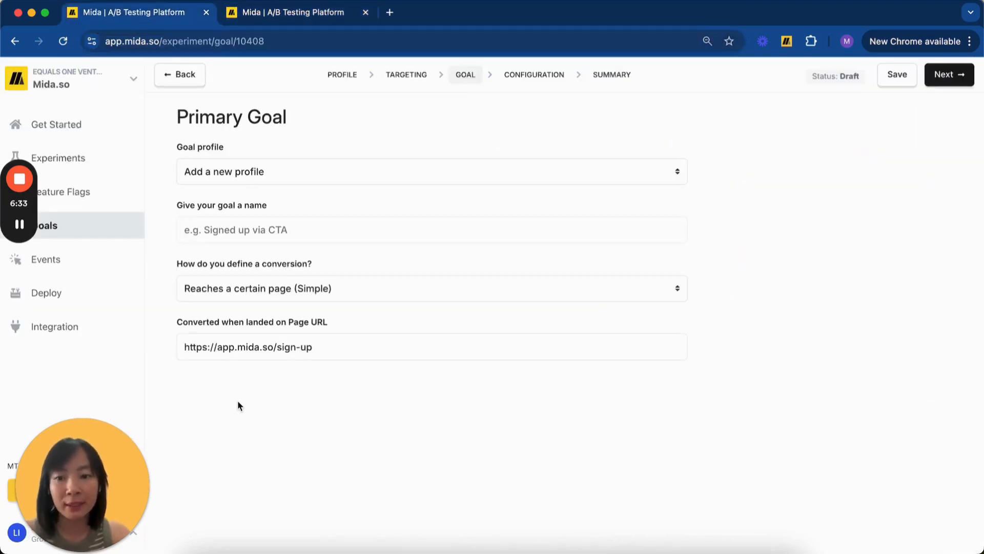
Enter 'Reached Sign Up Page' as the goal name and continue with Next.
{"action": "left_click", "coordinate": [278, 236]}
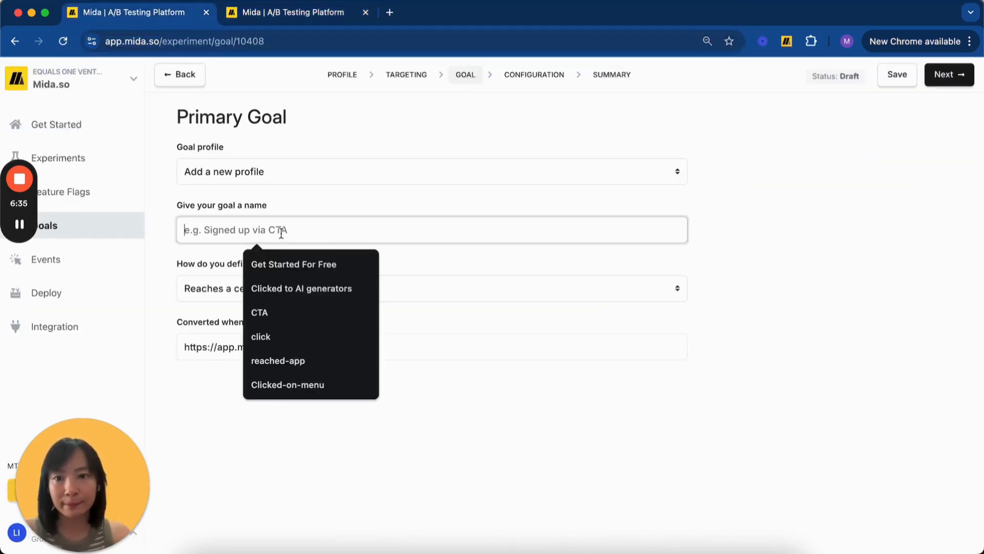
{"action": "type", "text": "Reached"}
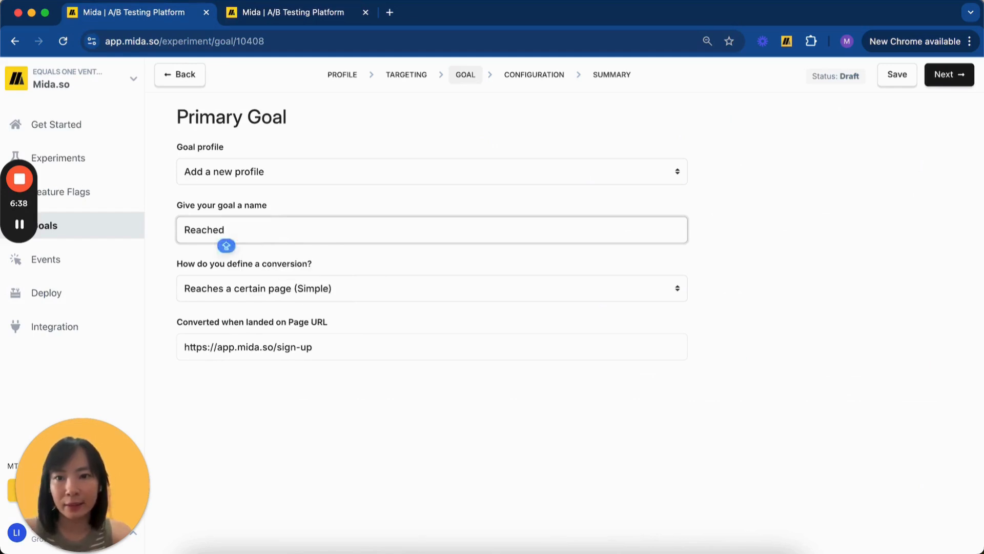
{"action": "type", "text": " Sign U"}
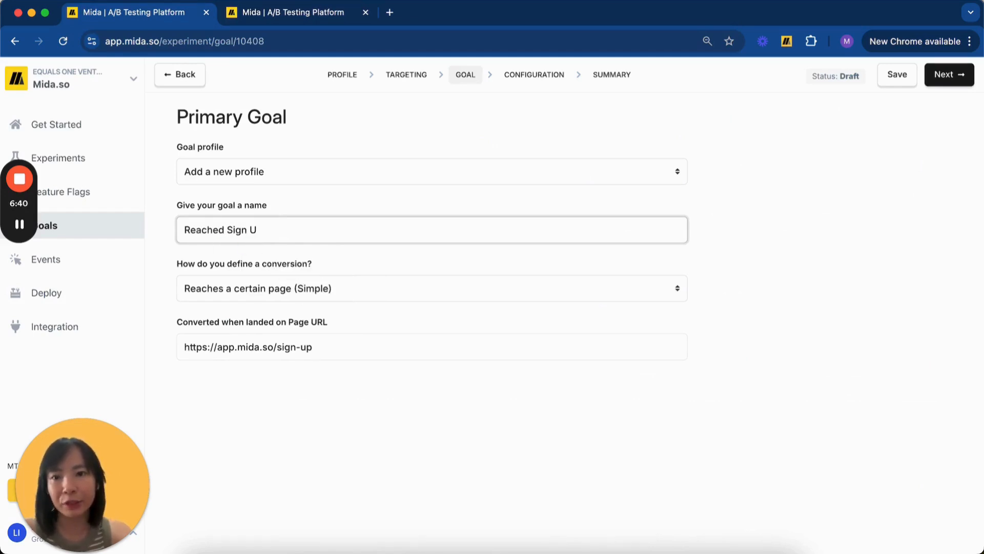
{"action": "type", "text": "p Page"}
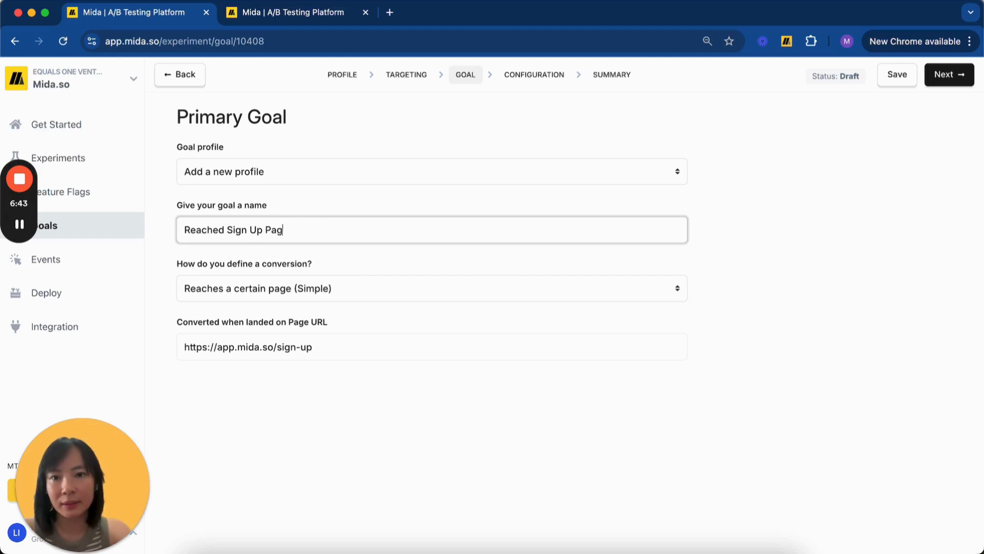
{"action": "left_click", "coordinate": [373, 197]}
{"action": "left_click", "coordinate": [961, 87]}
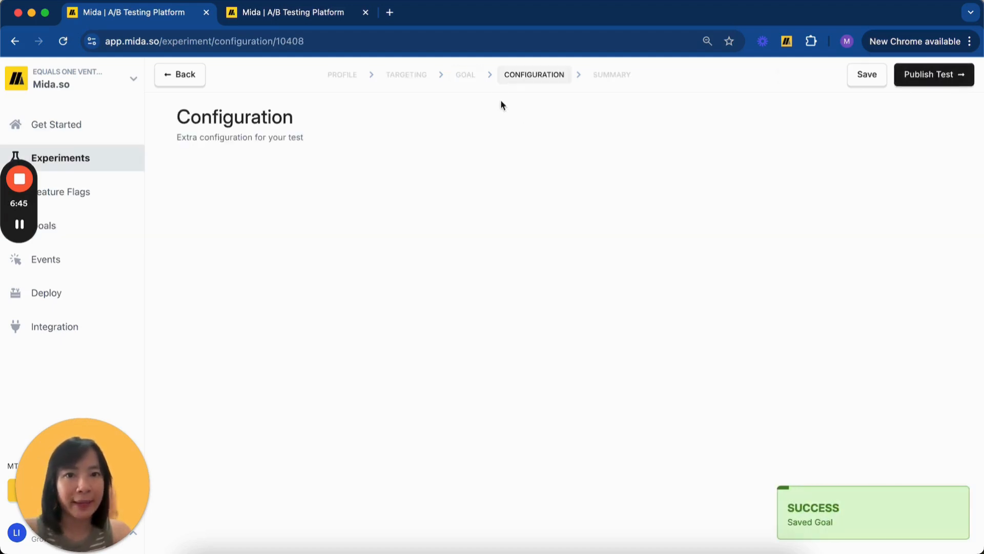
Publish the test with 100% traffic, equal variant distribution and 80% Casual confidence.
{"action": "scroll", "coordinate": [427, 180], "scroll_direction": "down", "scroll_amount": 4}
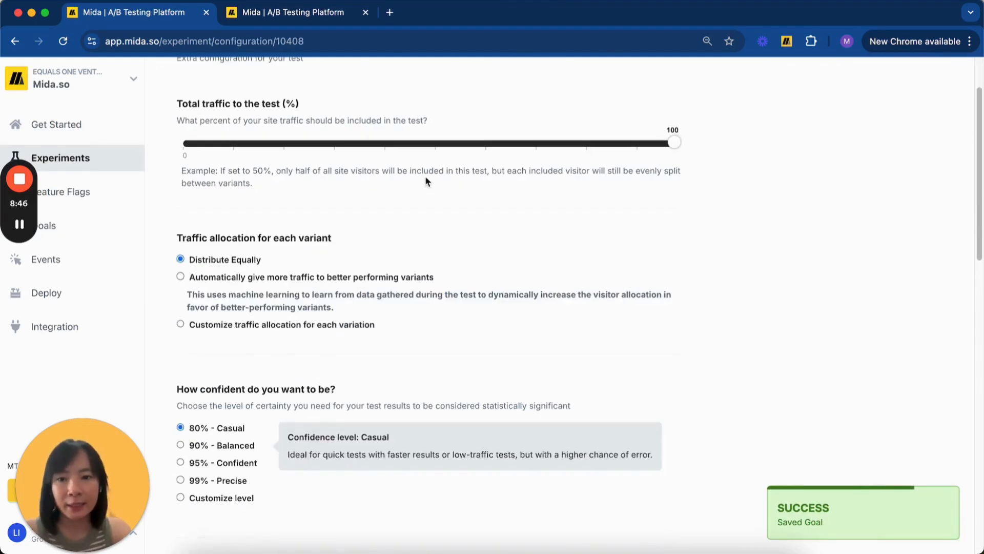
{"action": "scroll", "coordinate": [430, 245], "scroll_direction": "up", "scroll_amount": 2}
{"action": "scroll", "coordinate": [430, 243], "scroll_direction": "up", "scroll_amount": 2}
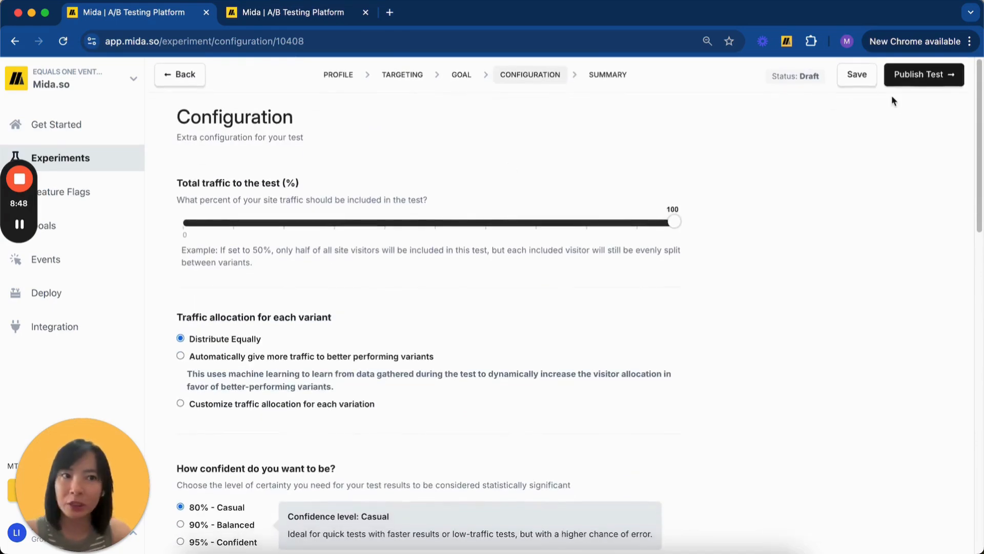
{"action": "left_click", "coordinate": [915, 82]}
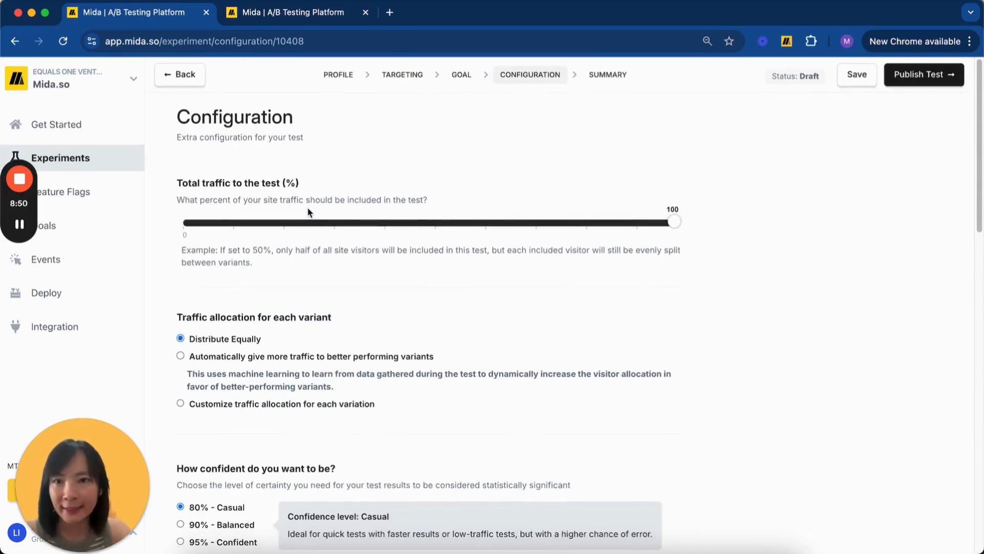